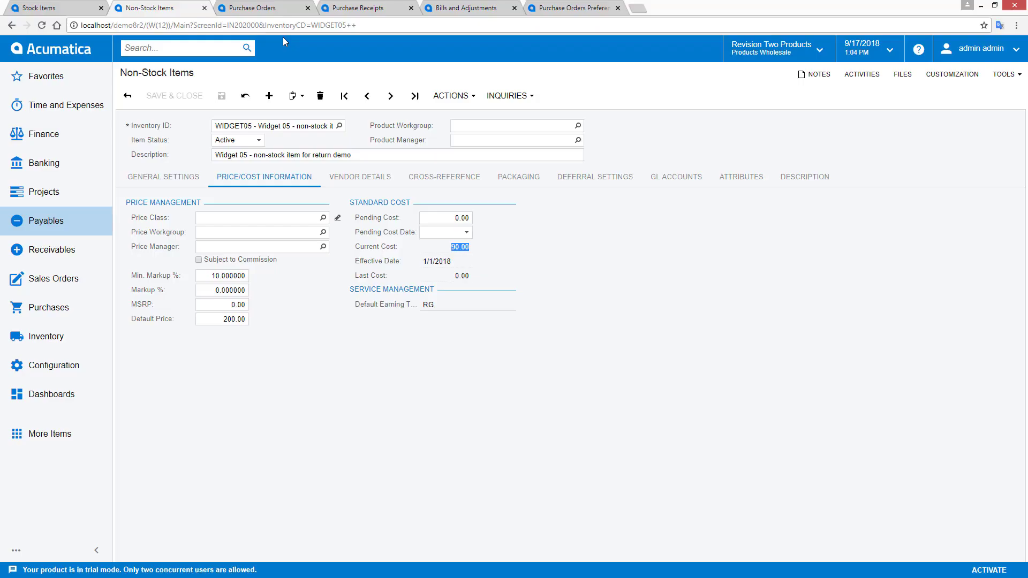
Show purchase order PO000796's history and open its receipt PR000775
click(268, 9)
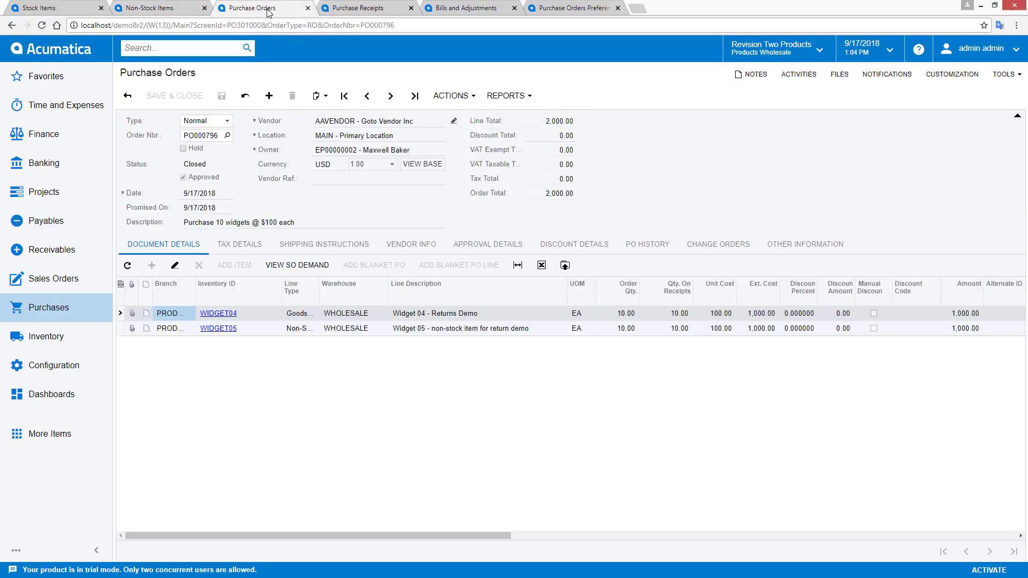
click(273, 221)
click(648, 244)
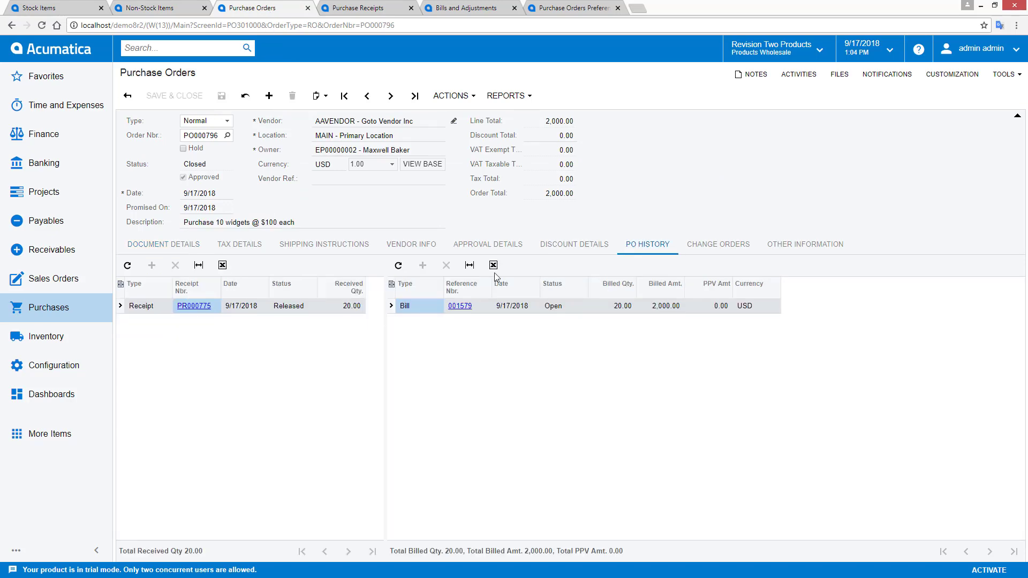
click(204, 310)
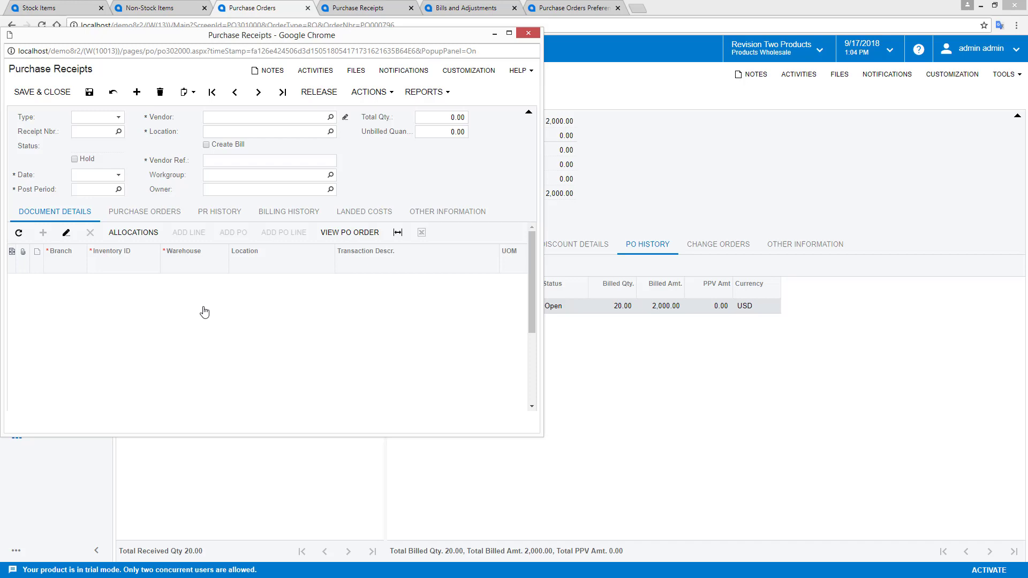
Trace the receipt to inventory receipt 000797 and its GL batch 00003370's accrual line
click(417, 213)
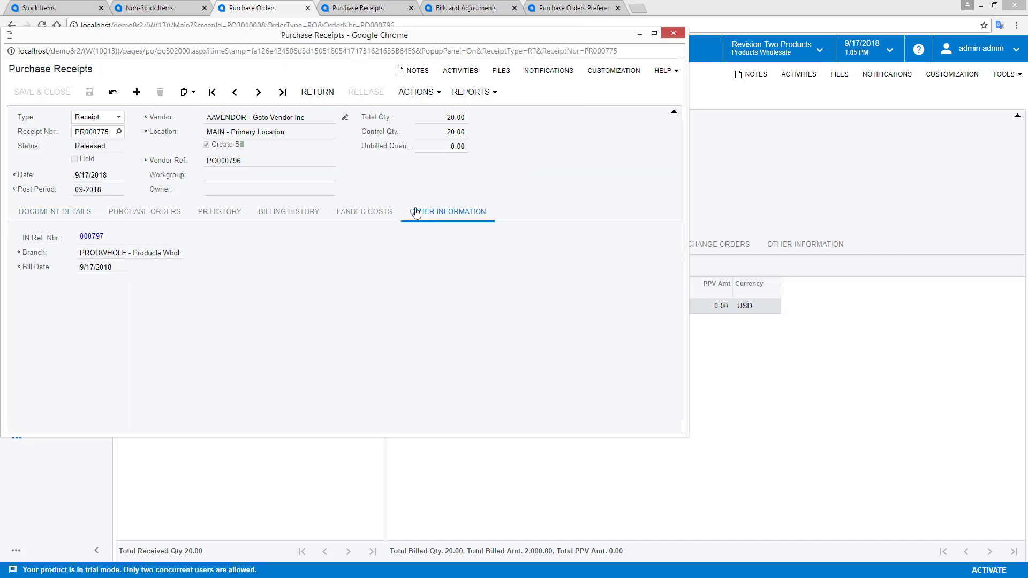
click(92, 237)
click(143, 225)
click(104, 250)
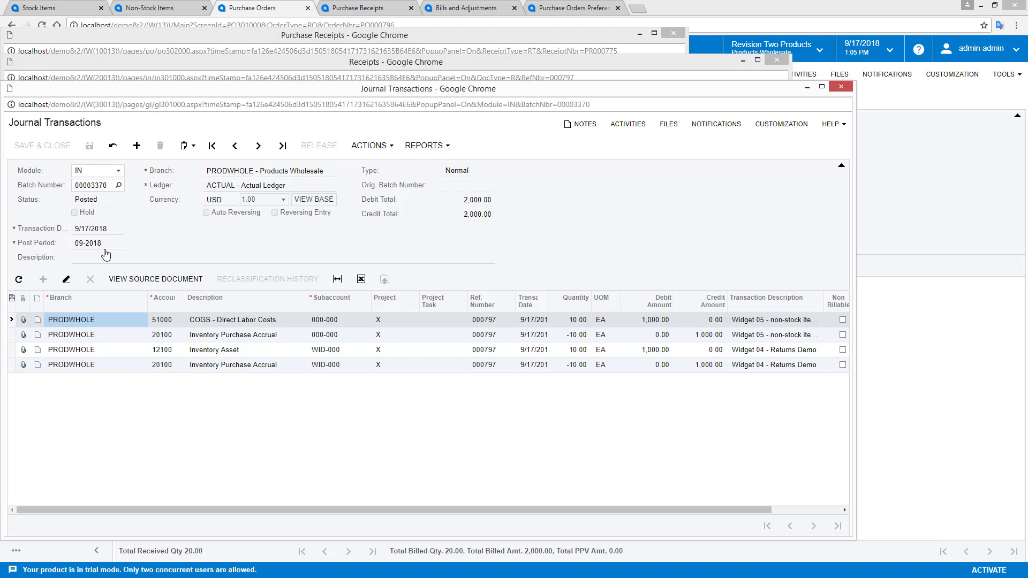
click(233, 365)
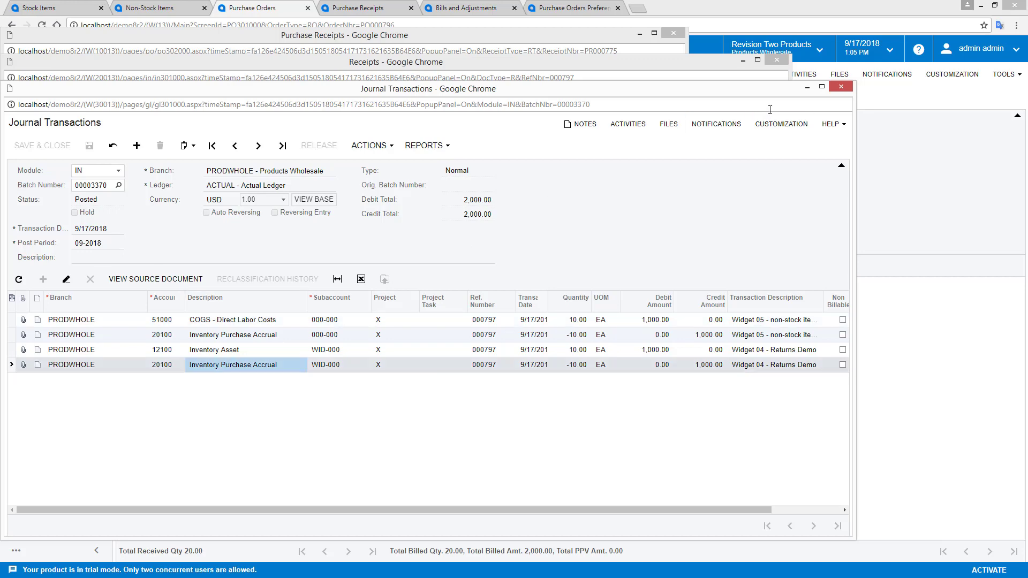
Close the journal batch, inventory receipt and purchase receipt windows
click(840, 87)
click(777, 60)
click(674, 33)
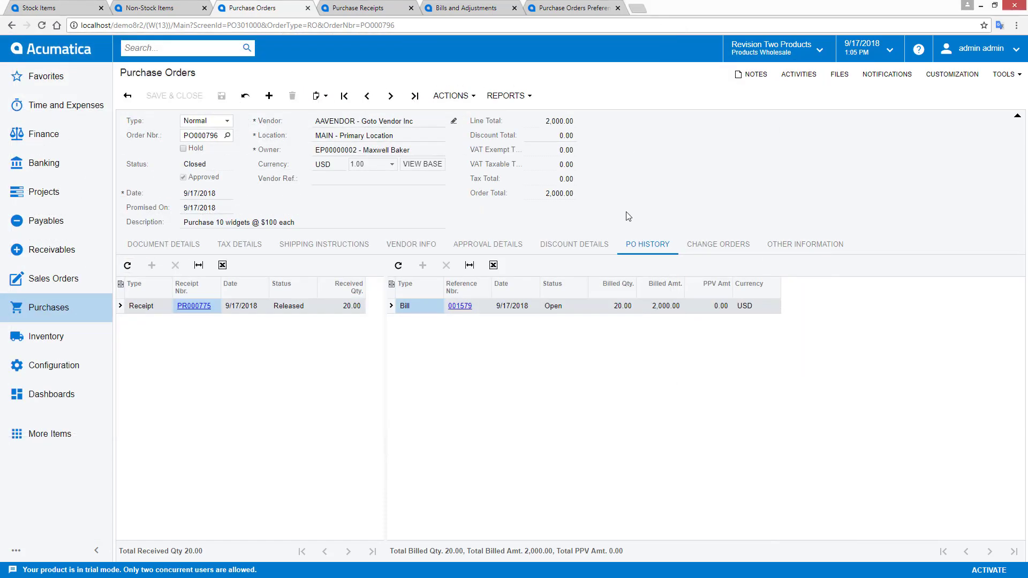
Review bill 001579's AP batch AP002437, then close the bill
click(463, 308)
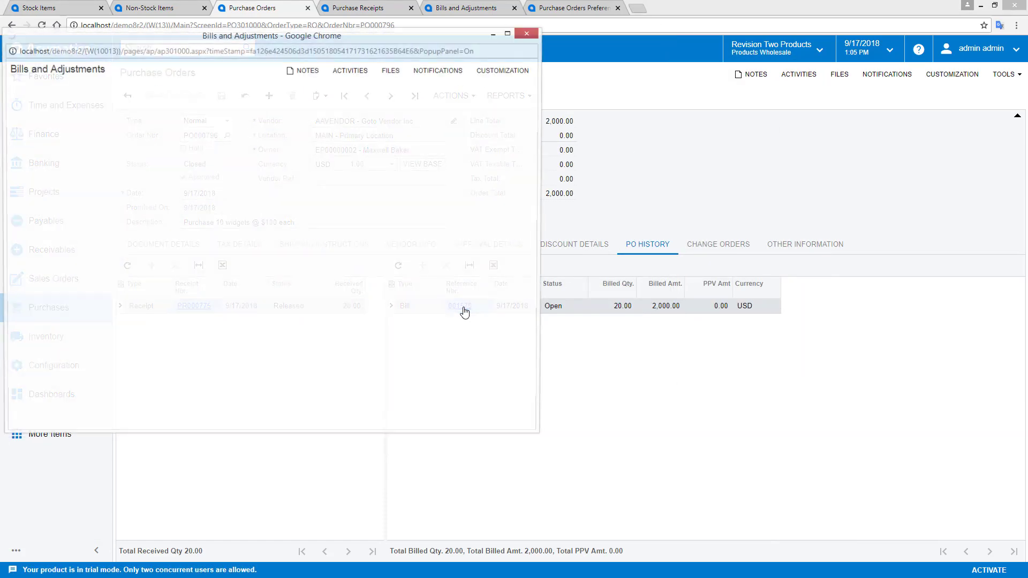
click(143, 255)
click(116, 296)
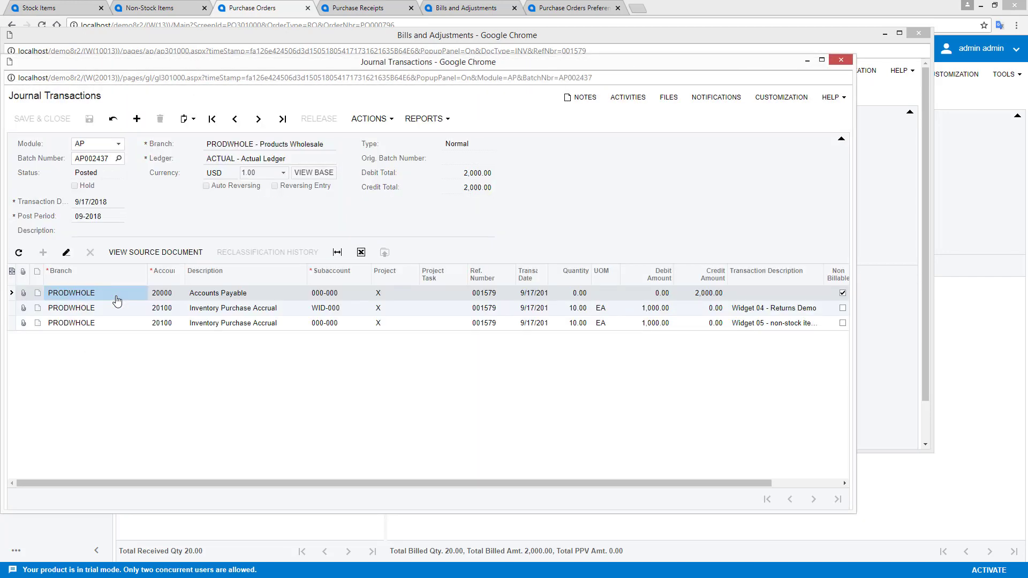
click(842, 60)
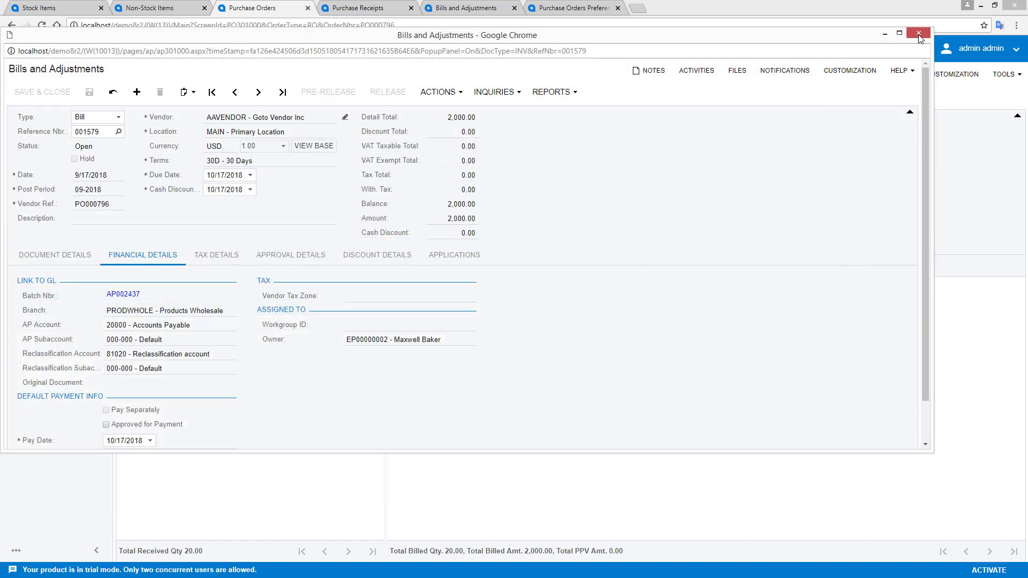
click(919, 33)
Compare the next order PO000797 with its latest purchase receipt, then go back to purchase orders
click(390, 96)
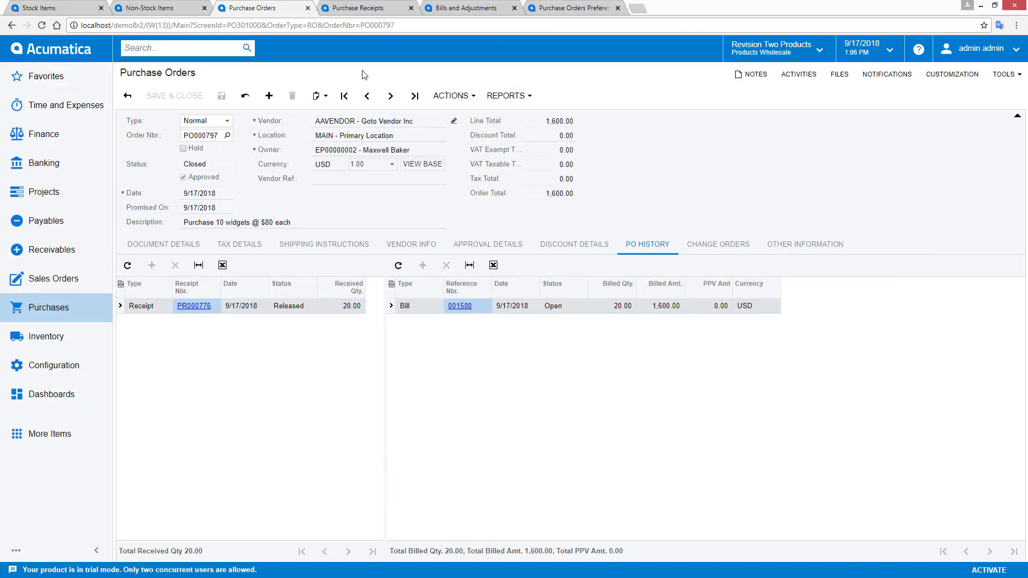
click(364, 8)
click(422, 97)
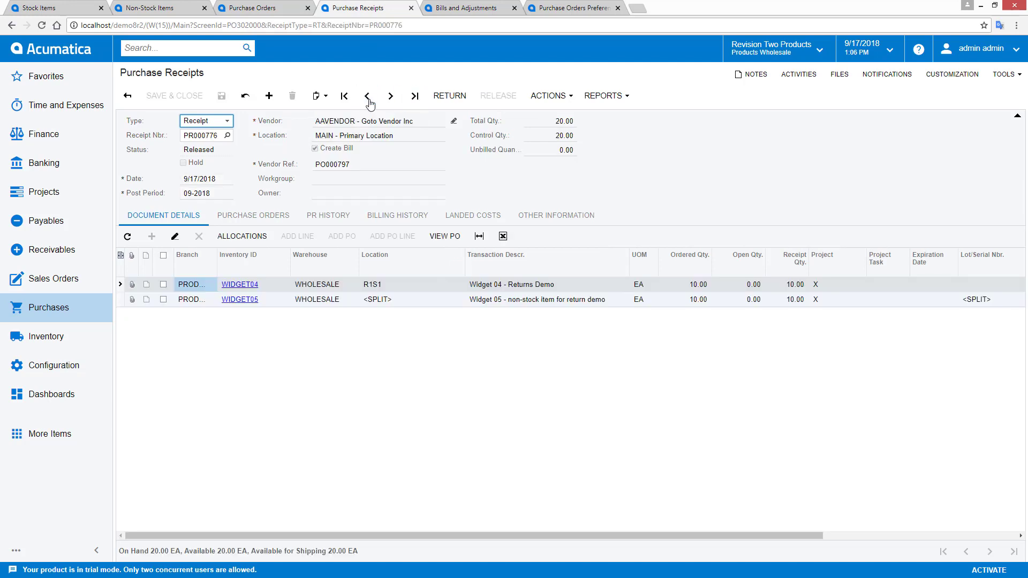
key(ctrl+shift+Tab)
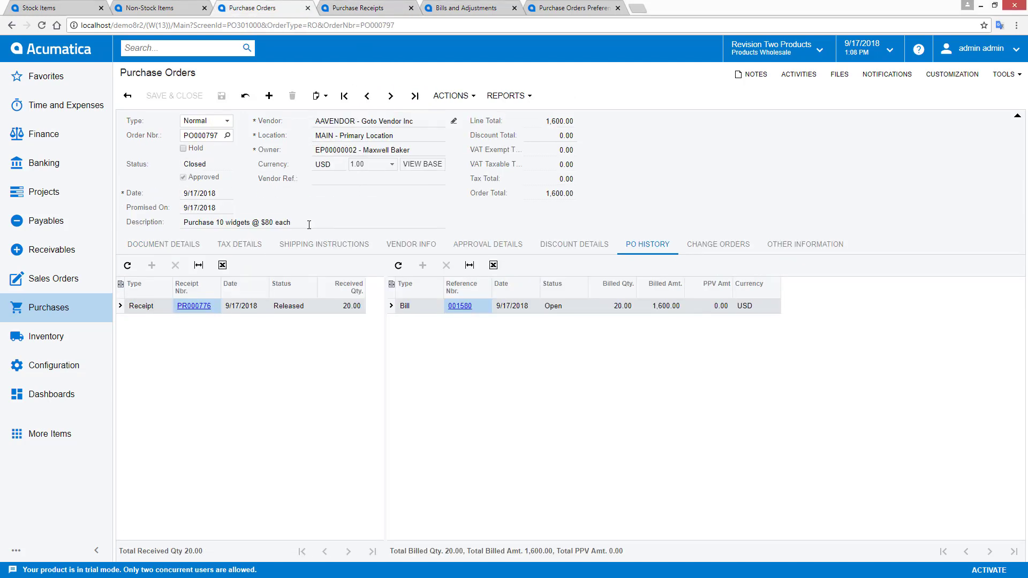
From order PO000796, open receipt PR000775 and start a return for the WIDGET04 line
click(367, 96)
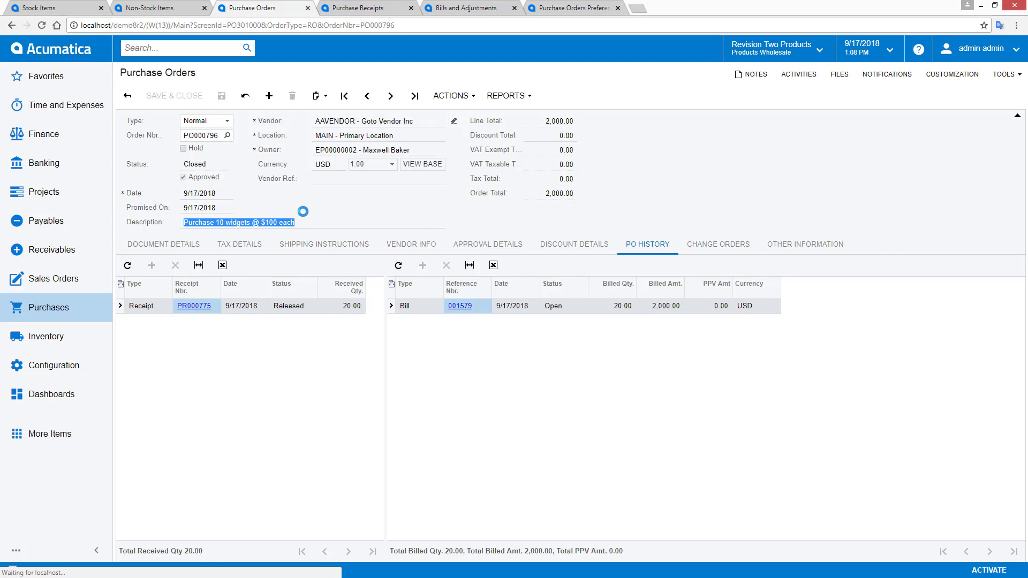
click(194, 307)
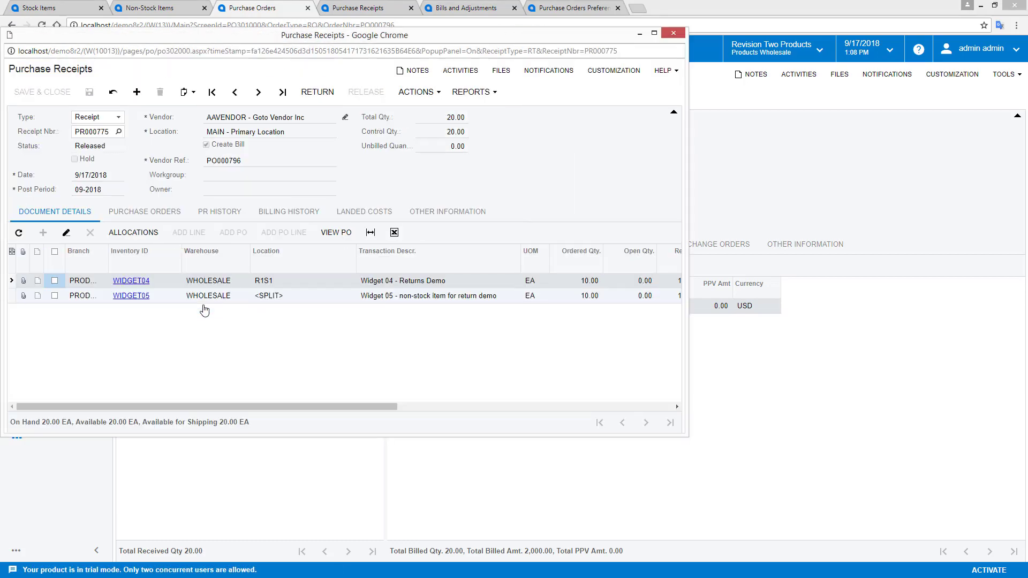
click(55, 281)
click(308, 97)
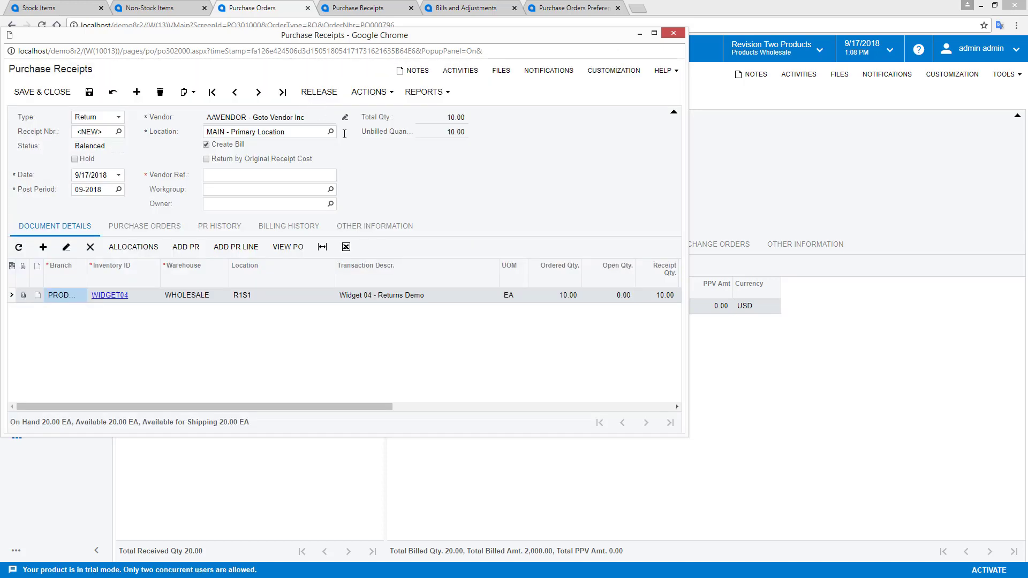
Set return quantity 1, reason Vendor Return - defective, vendor ref PO00796-ret1, and save
click(659, 295)
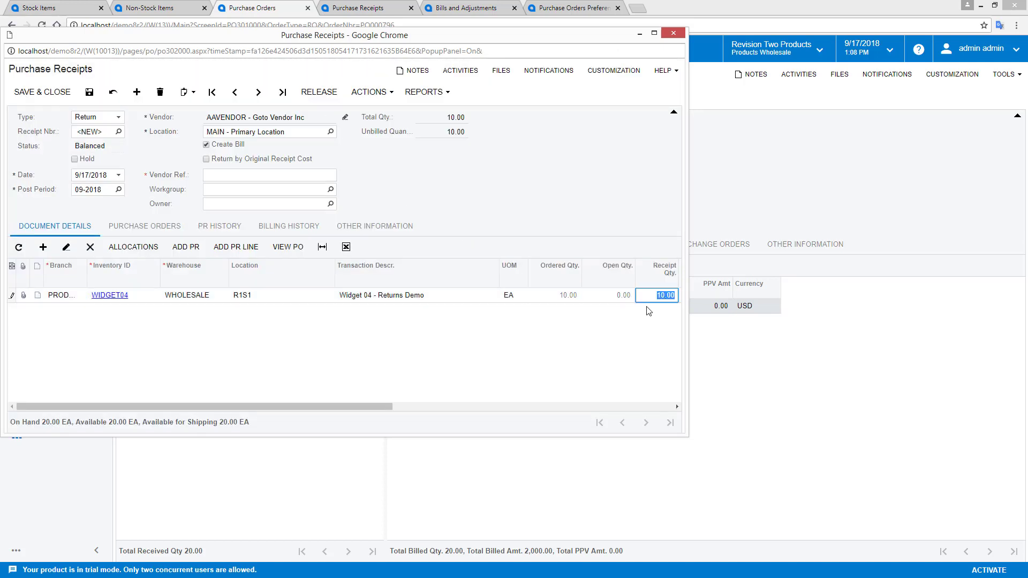
text(1)
key(Tab)
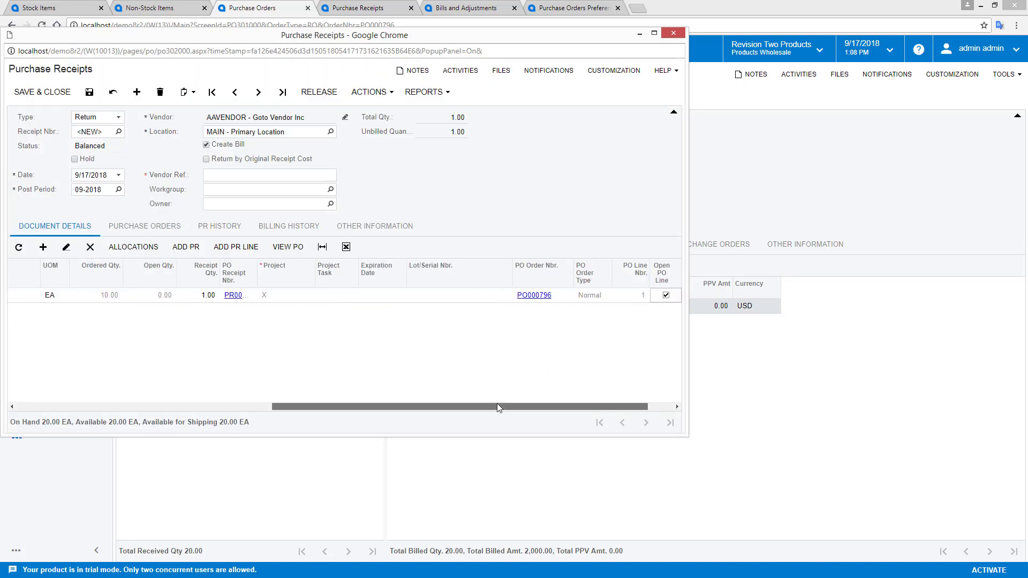
key(Tab)
click(676, 296)
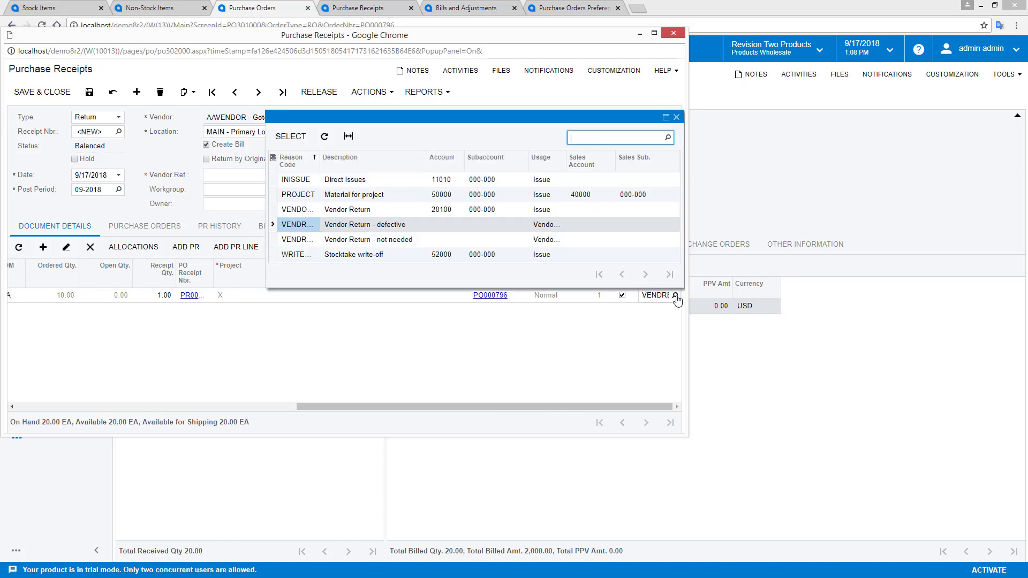
double_click(354, 230)
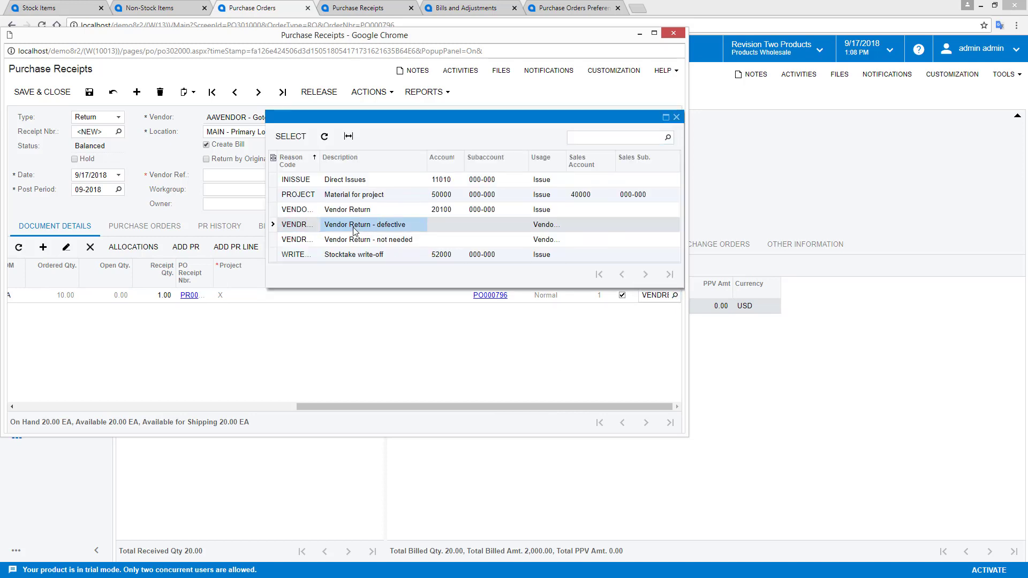
click(224, 180)
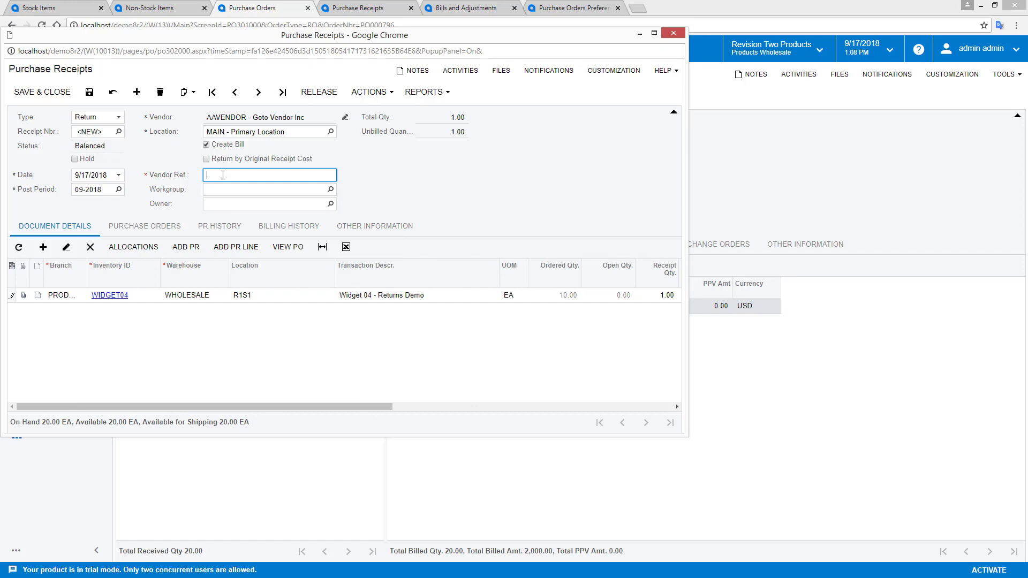
text(PO00796-ret1)
click(89, 92)
Release return PR000777 and open inventory issue 002364's GL batch 00003372
click(308, 94)
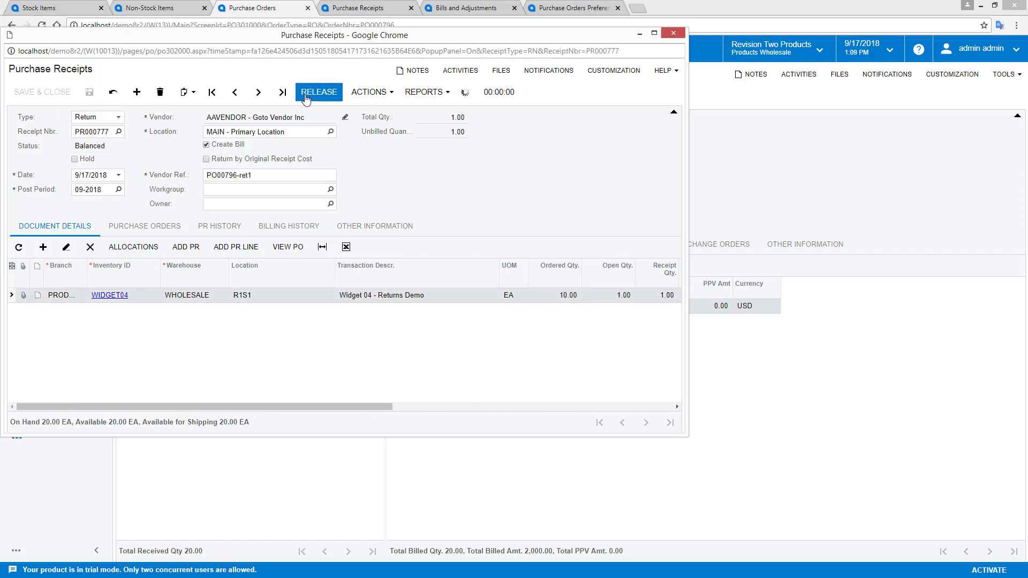
click(382, 226)
click(103, 258)
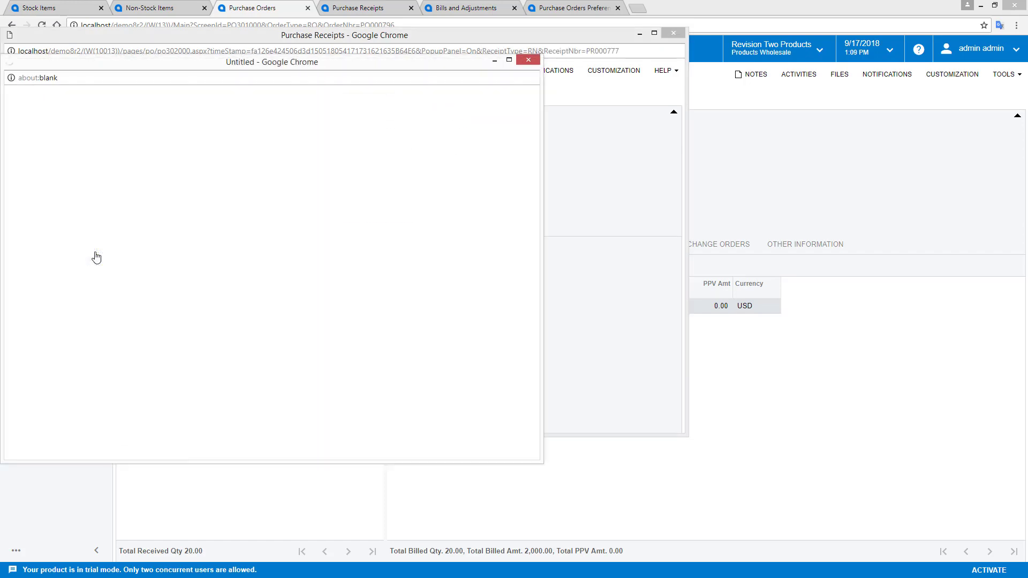
click(94, 306)
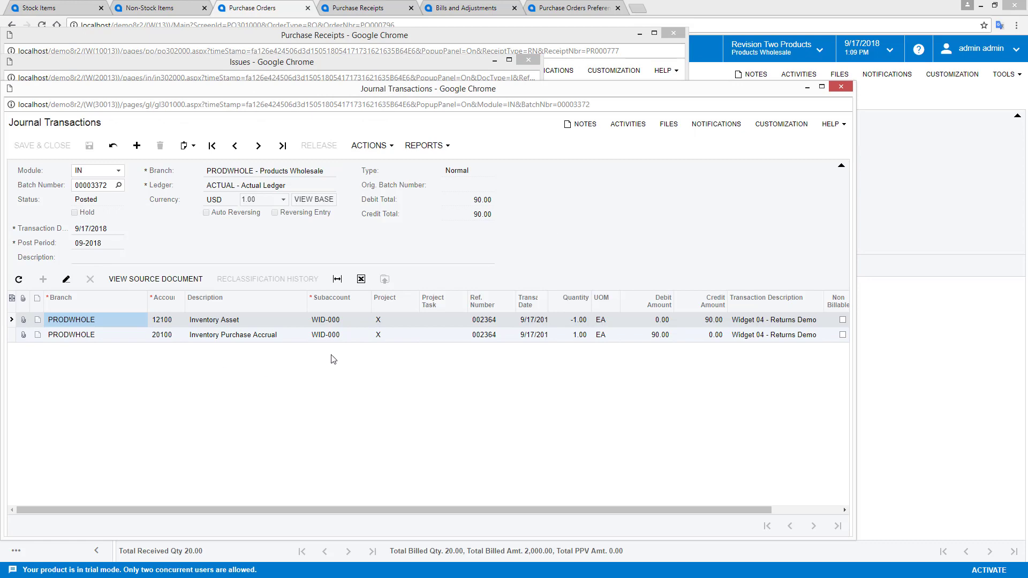
Close the batch, issue and return windows, and bring up debit adjustment 001581
click(841, 86)
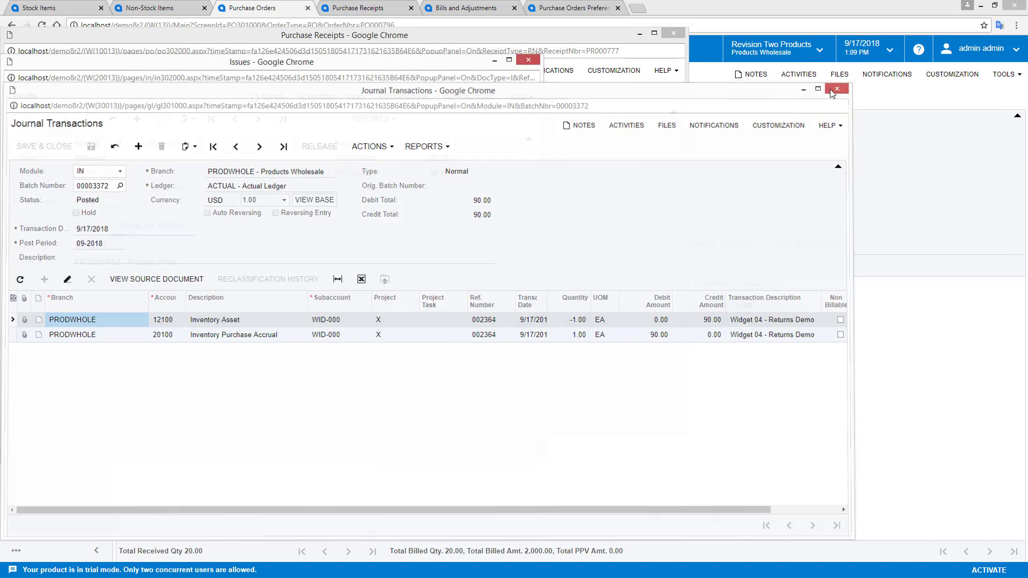
click(528, 60)
click(673, 33)
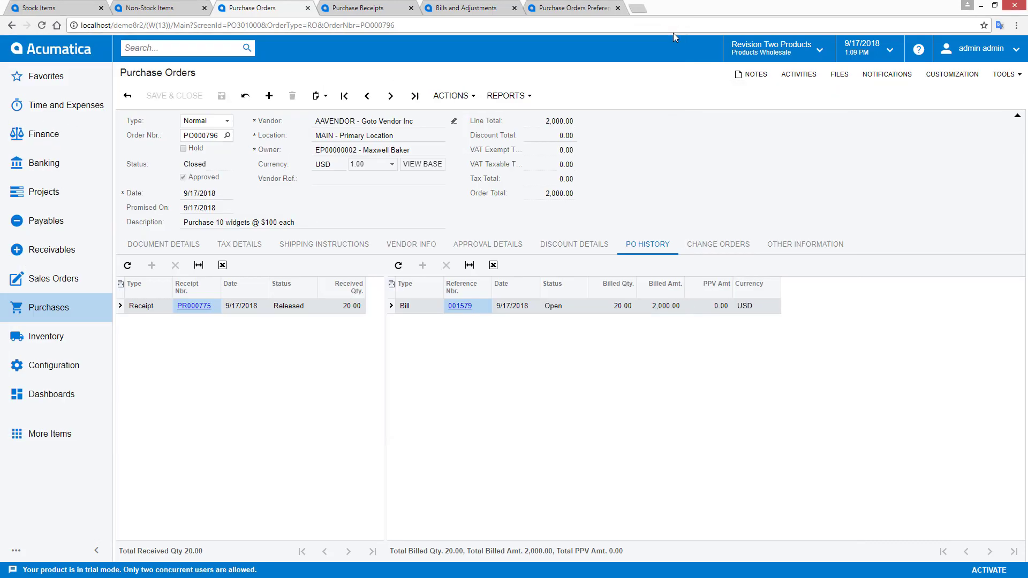
click(471, 10)
Release debit adjustment 001581 and open its AP batch AP002439
click(512, 95)
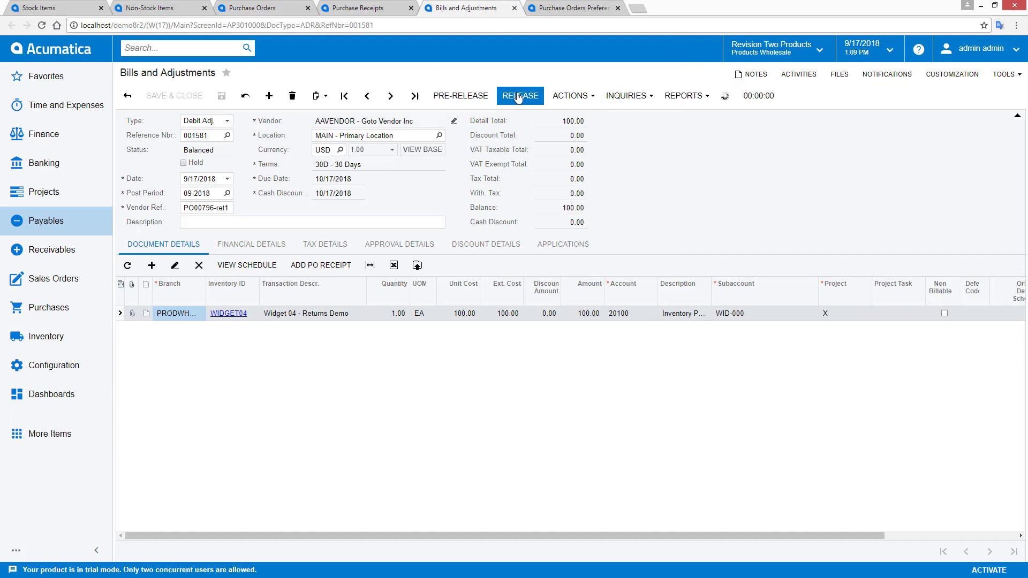
click(248, 260)
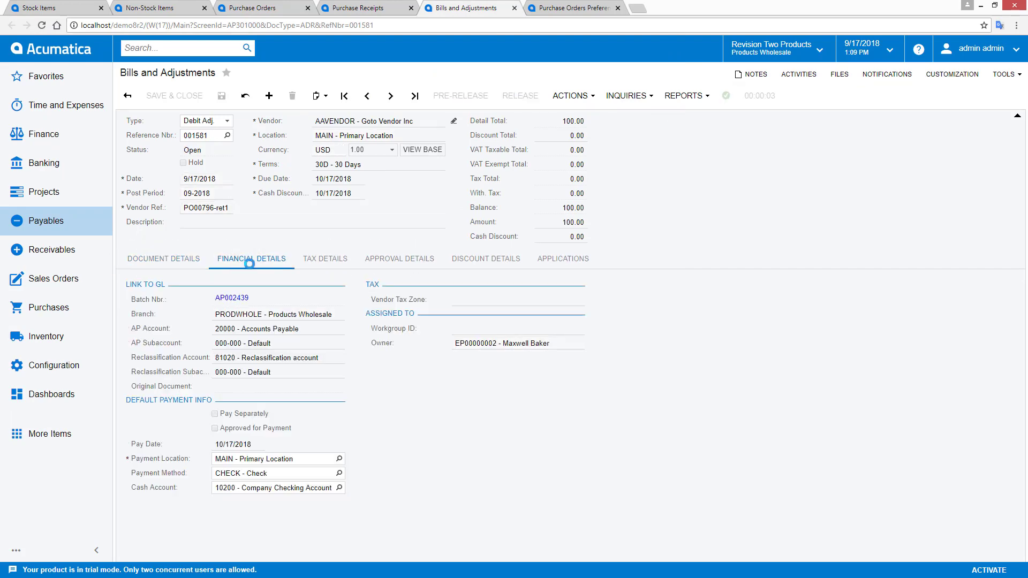
click(232, 299)
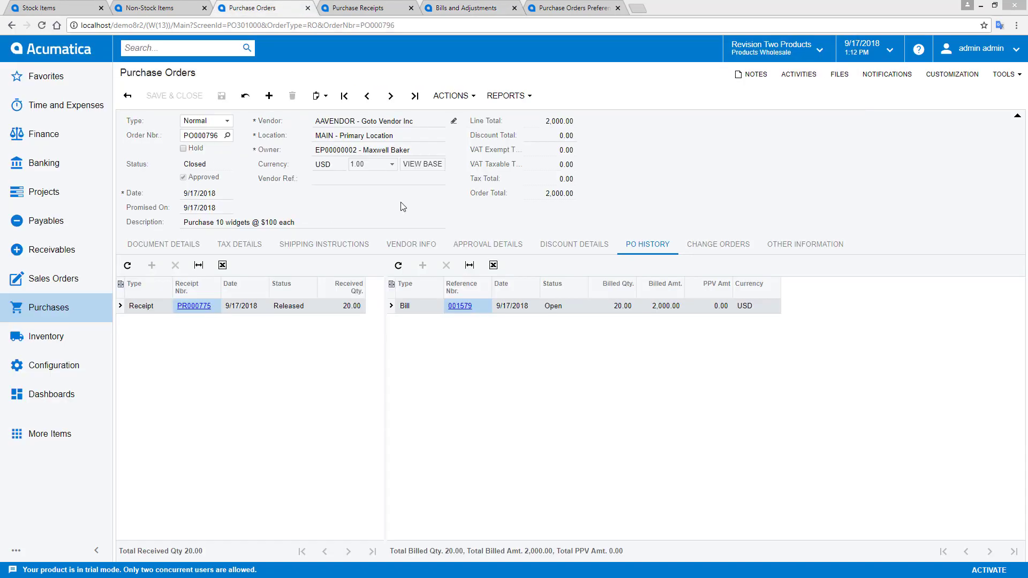
Reopen receipt PR000775 and create a return from its WIDGET04 line
click(194, 306)
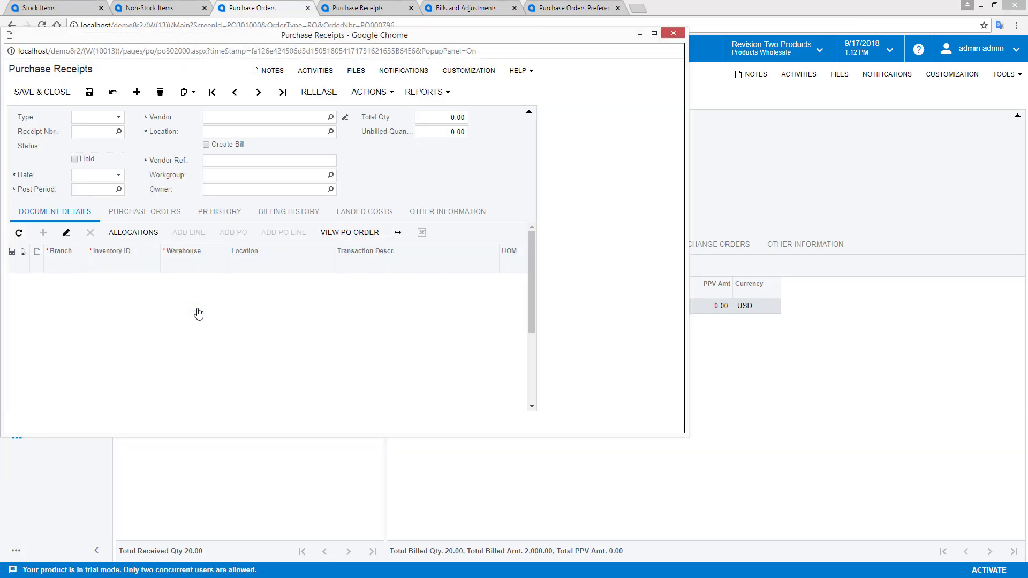
click(55, 280)
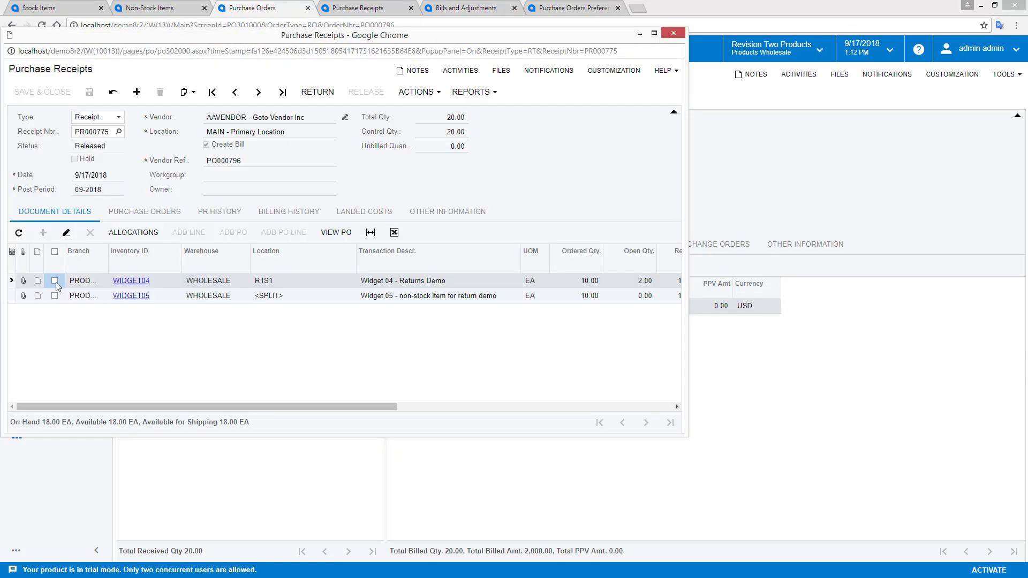
click(312, 96)
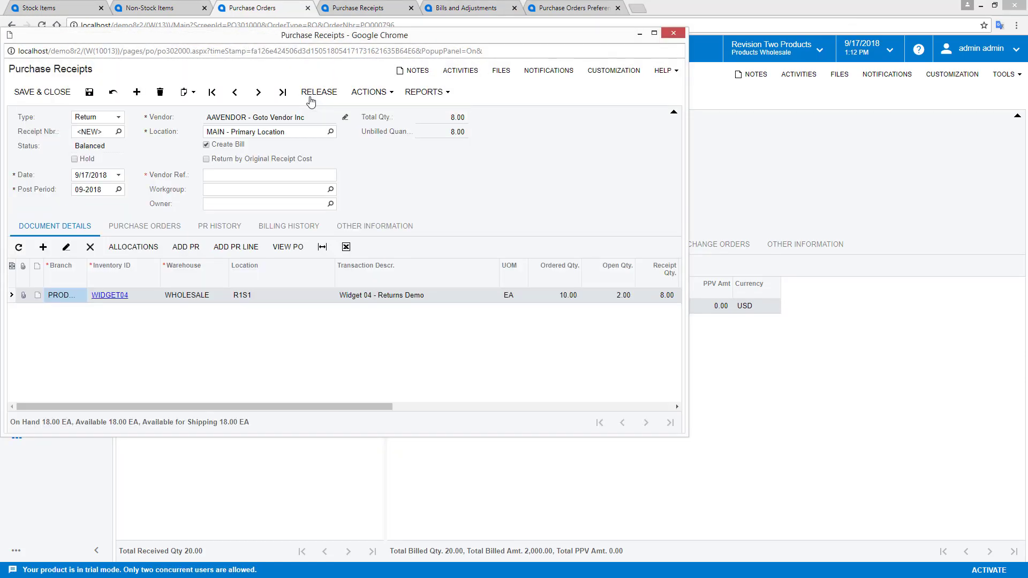
Return 1 WIDGET04 at original receipt cost with the vendor reference, and release it
click(662, 296)
text(1)
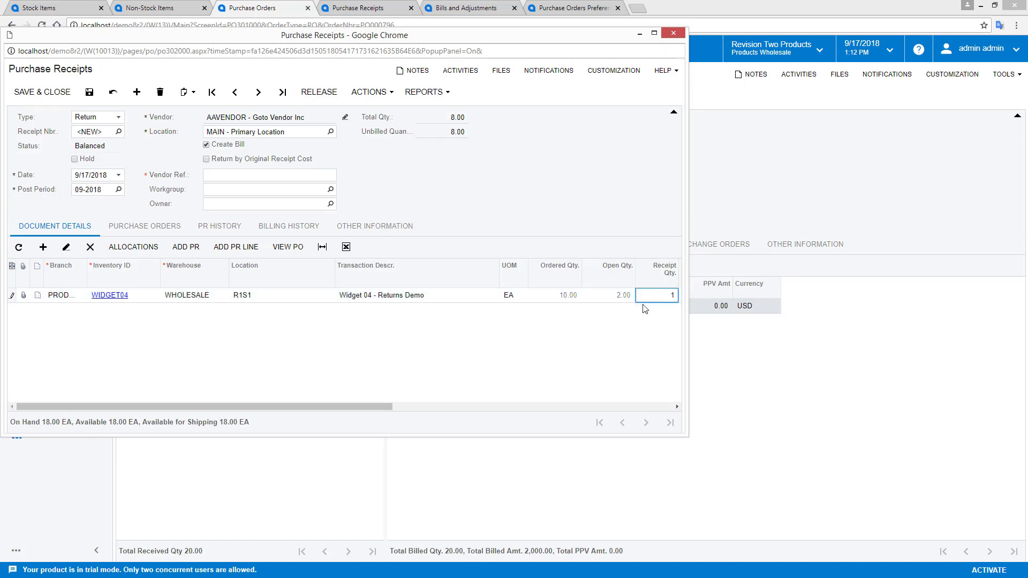
key(Tab)
click(333, 177)
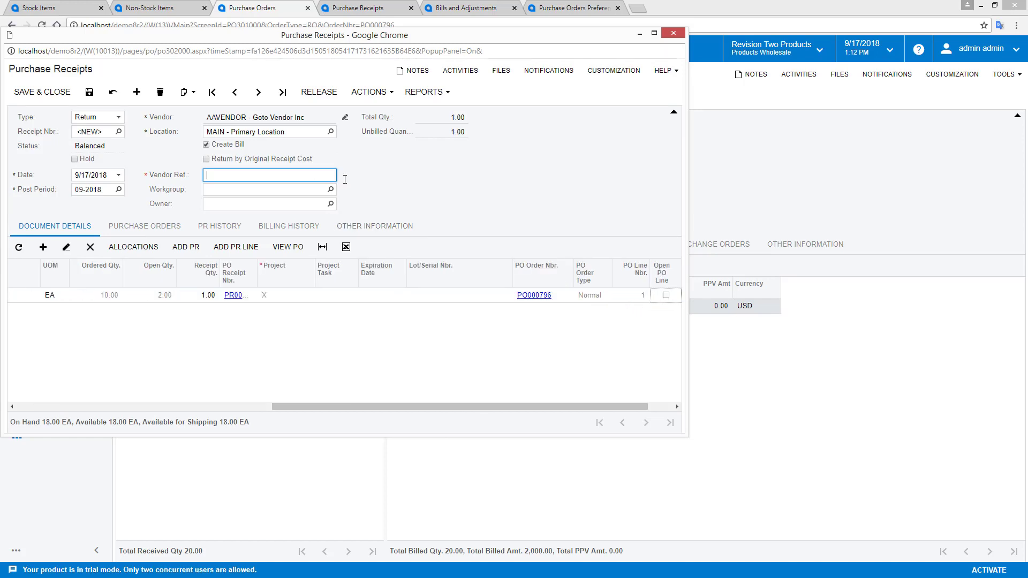
text(PO000796-ret3)
click(206, 159)
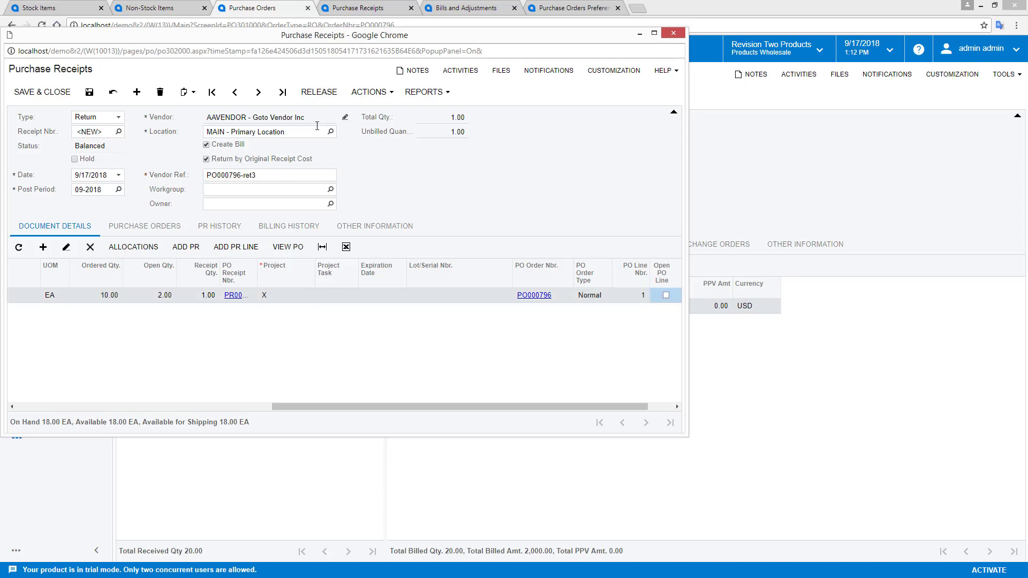
click(316, 93)
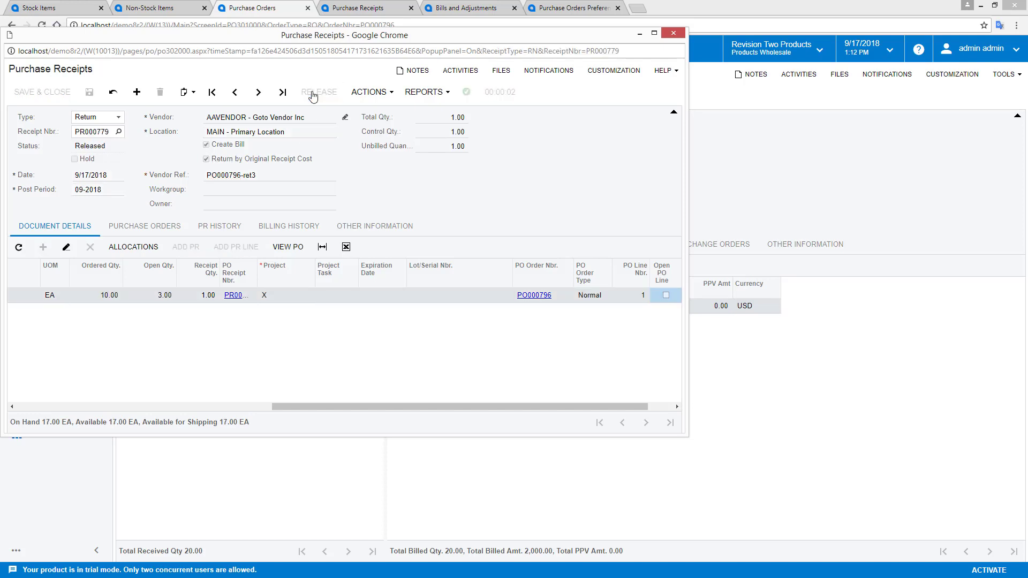
click(289, 226)
Release debit adjustment 001583, review its batch AP002441 for 100.00, and close both windows
click(80, 290)
click(79, 289)
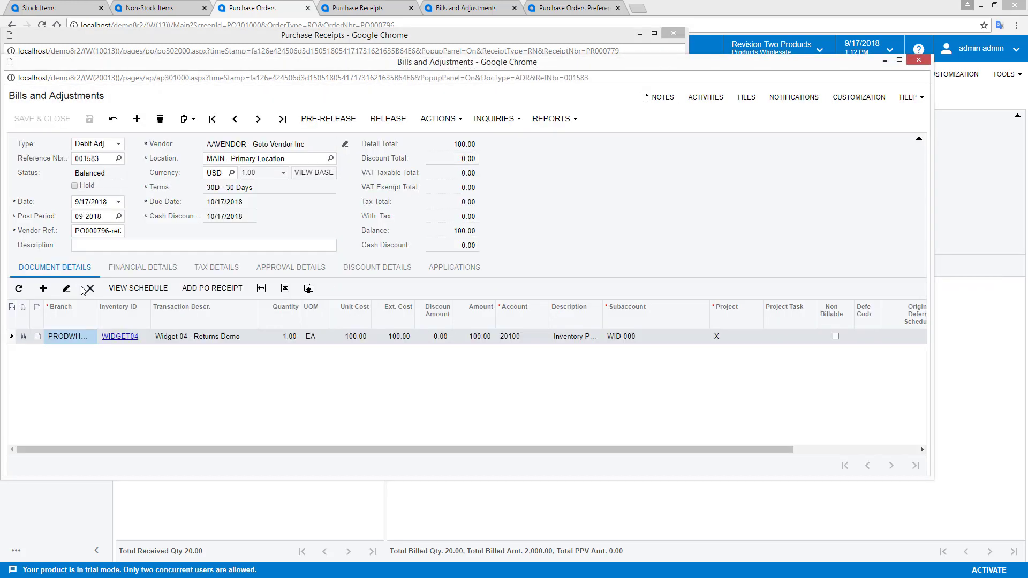
click(143, 268)
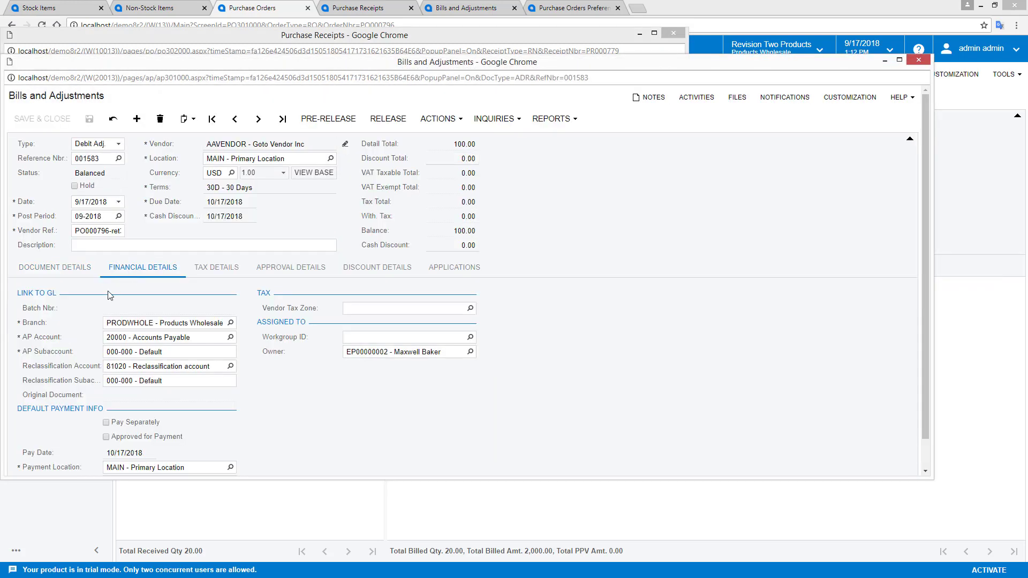
click(377, 119)
click(127, 321)
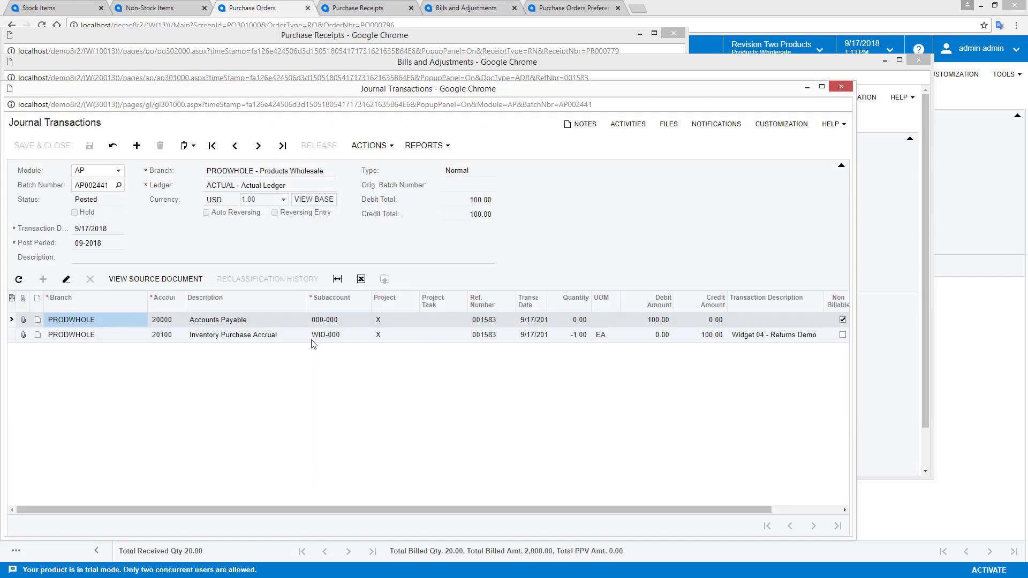
click(842, 87)
click(919, 59)
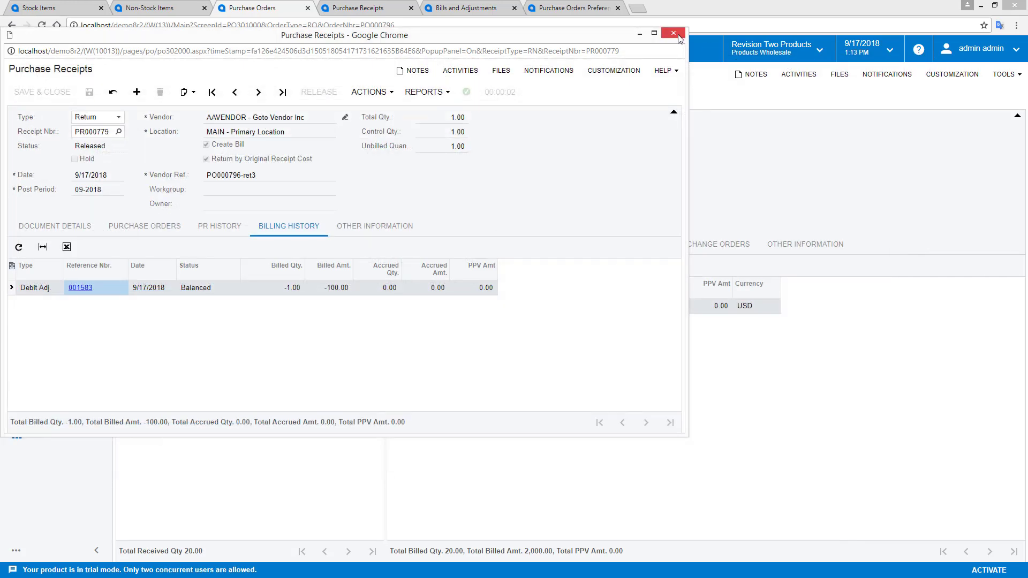
Close the return, check PO000796's history, and view WIDGET04's 89.41 average cost
click(678, 36)
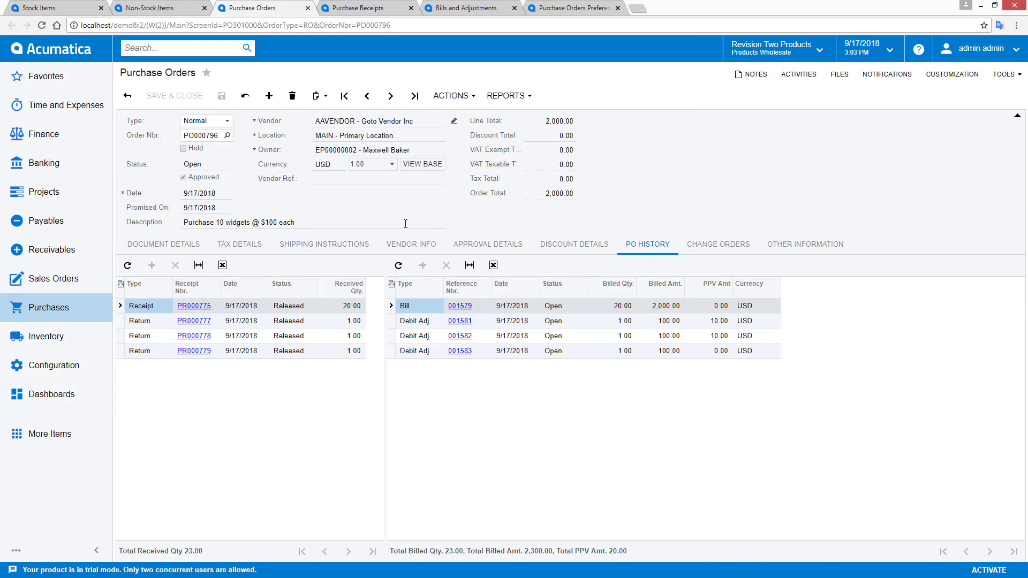
click(41, 8)
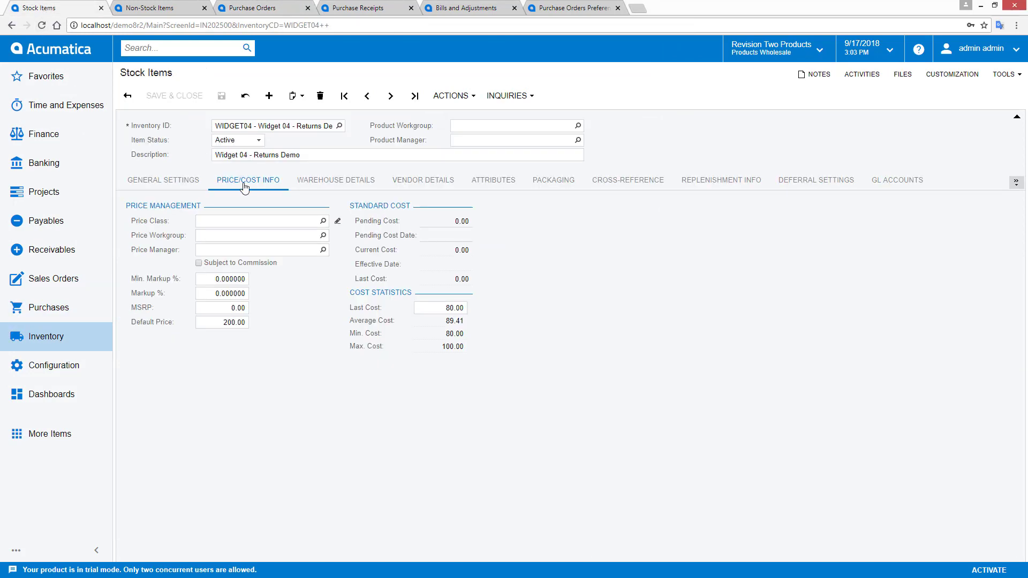
double_click(452, 322)
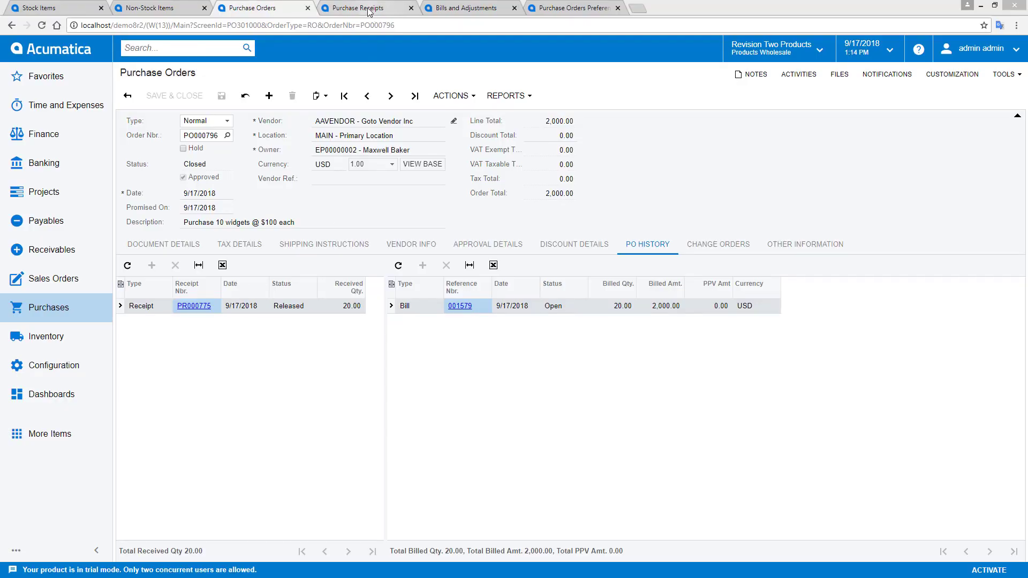
Start a new vendor return and add receipt PR000776's WIDGET05 line
click(366, 11)
click(333, 121)
text(aa)
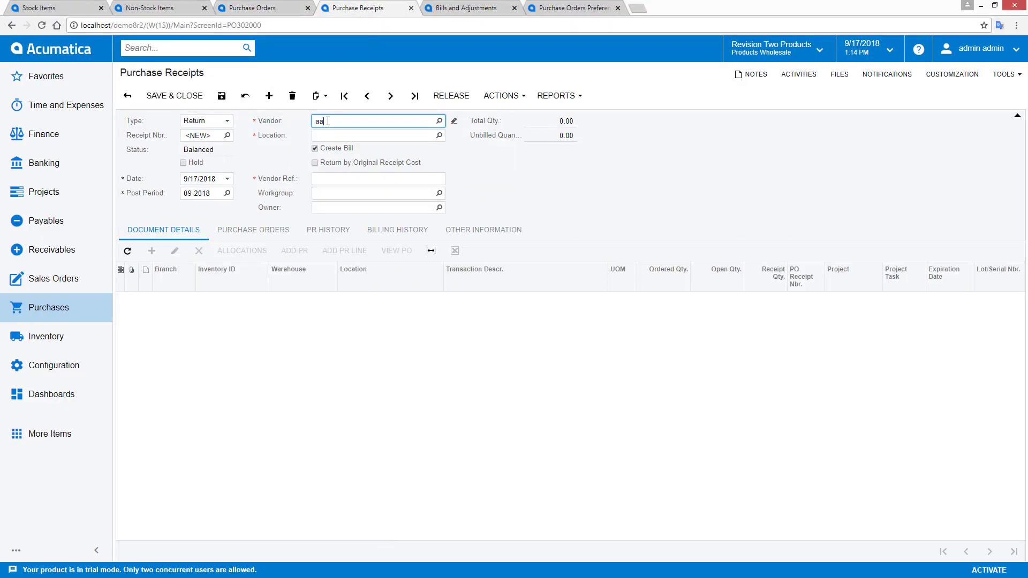
click(335, 135)
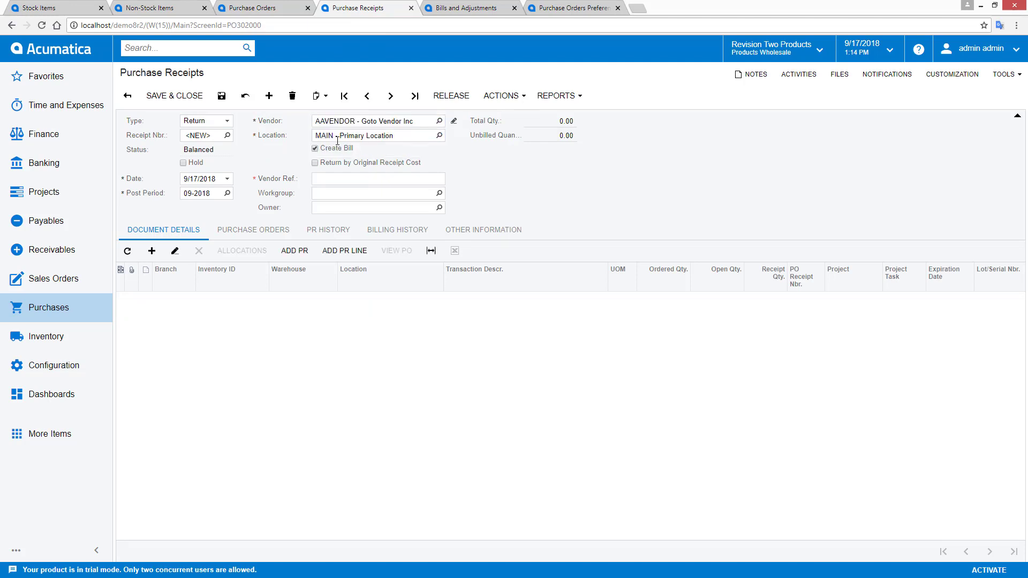
click(332, 251)
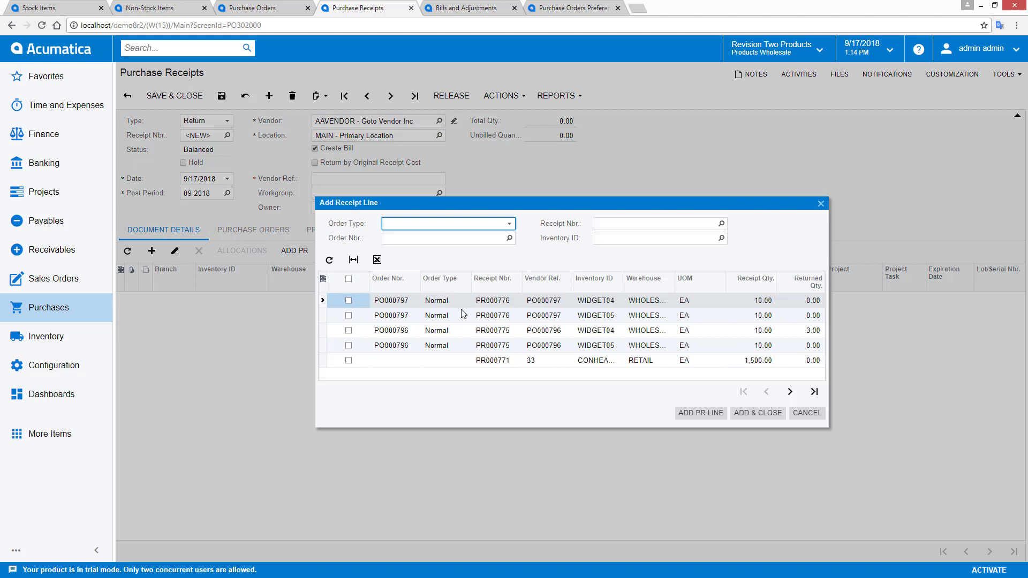
click(482, 315)
click(348, 316)
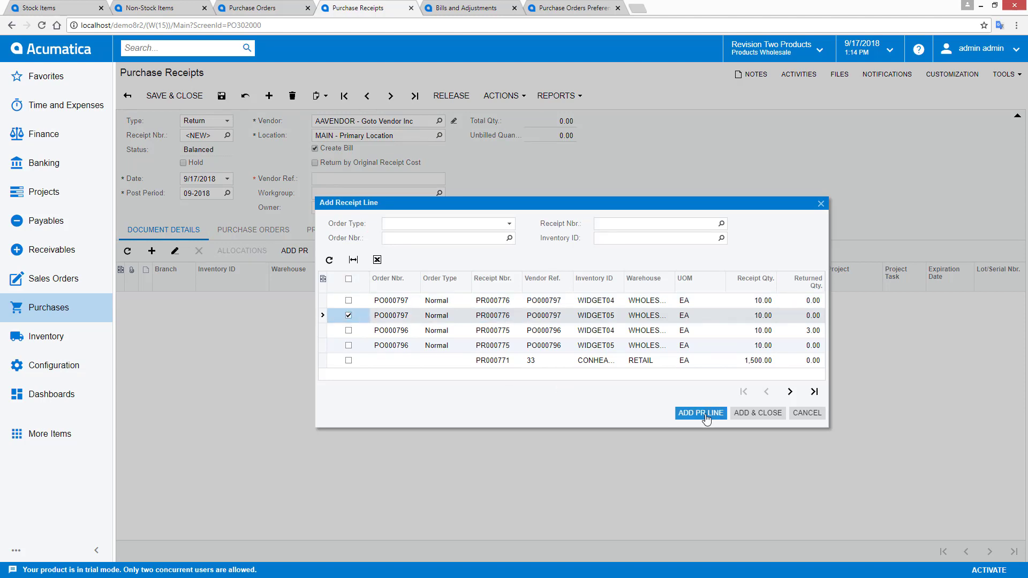
click(744, 414)
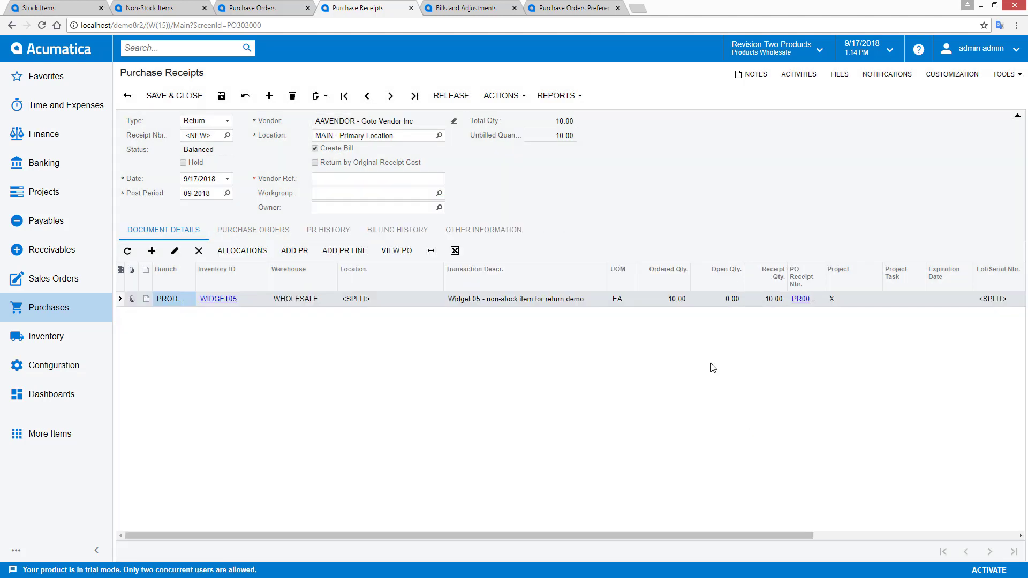
Set return quantity 1, paste vendor ref PO00797-ret4, and save return PR000780
click(757, 302)
text(1)
key(Tab)
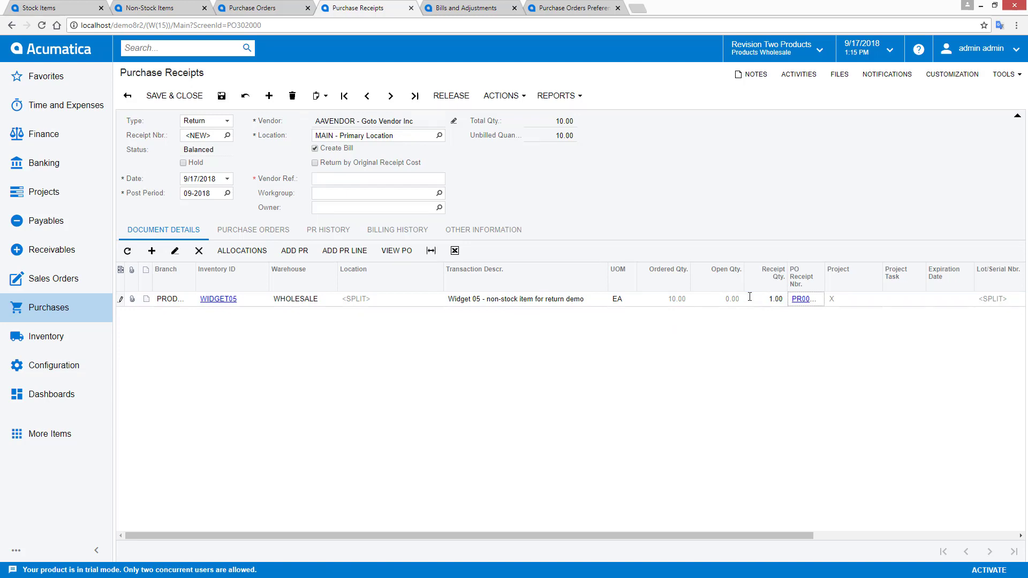
click(325, 179)
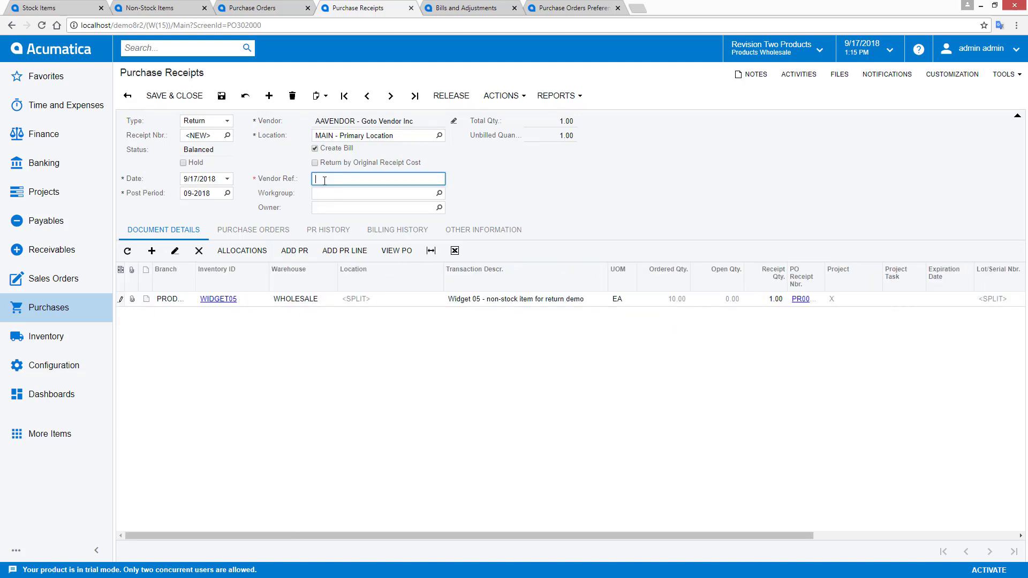
text(PO00797-ret4)
click(222, 96)
Release return PR000780, review debit adjustment 001584 and its 80.00 batch AP002442, then close both
click(440, 98)
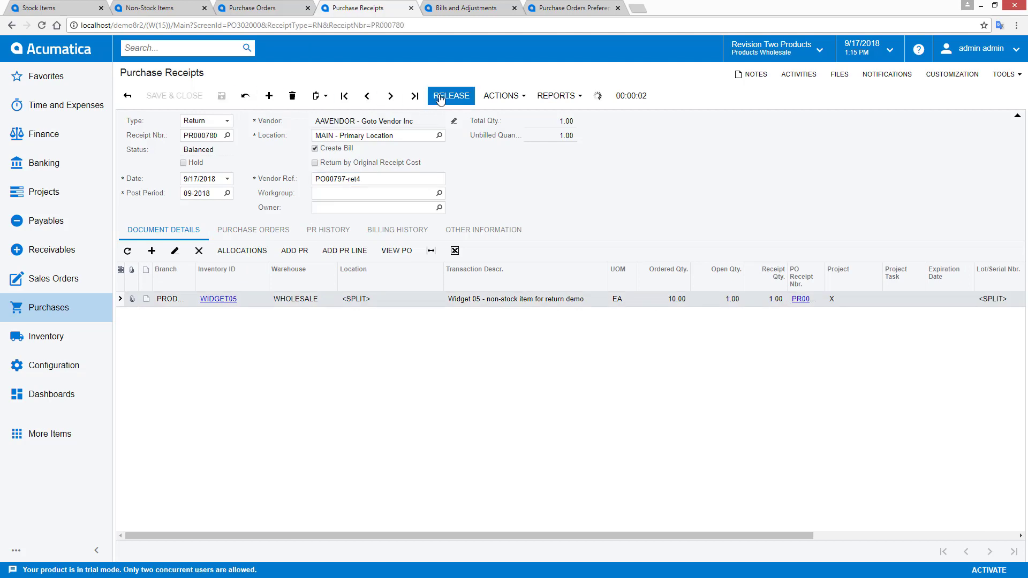
click(397, 230)
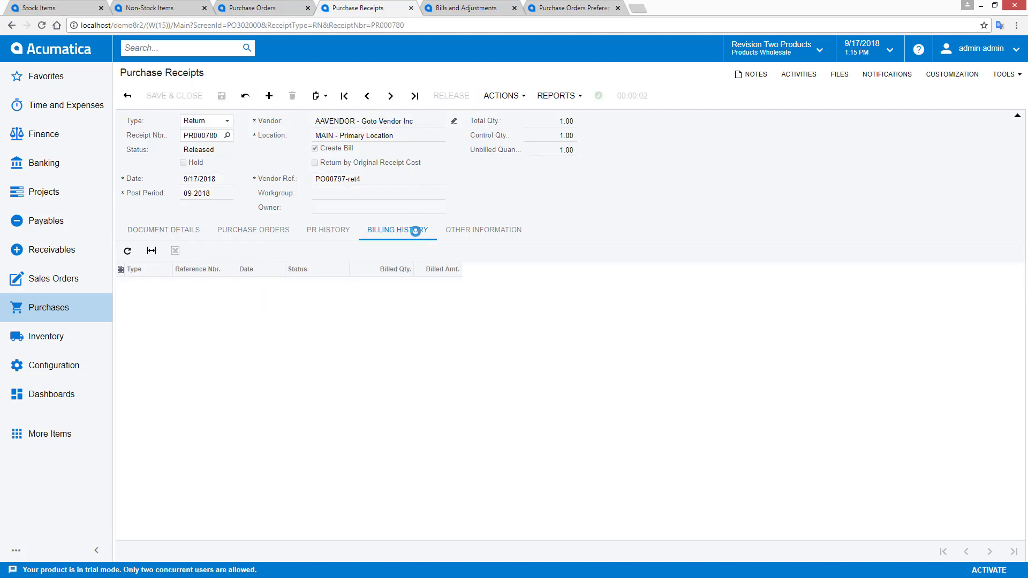
click(189, 292)
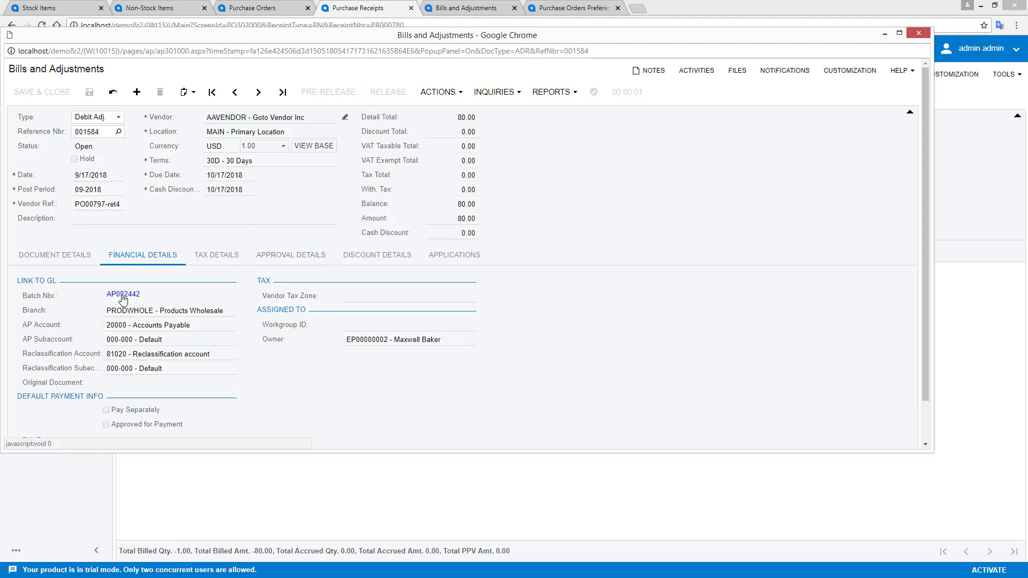
click(127, 297)
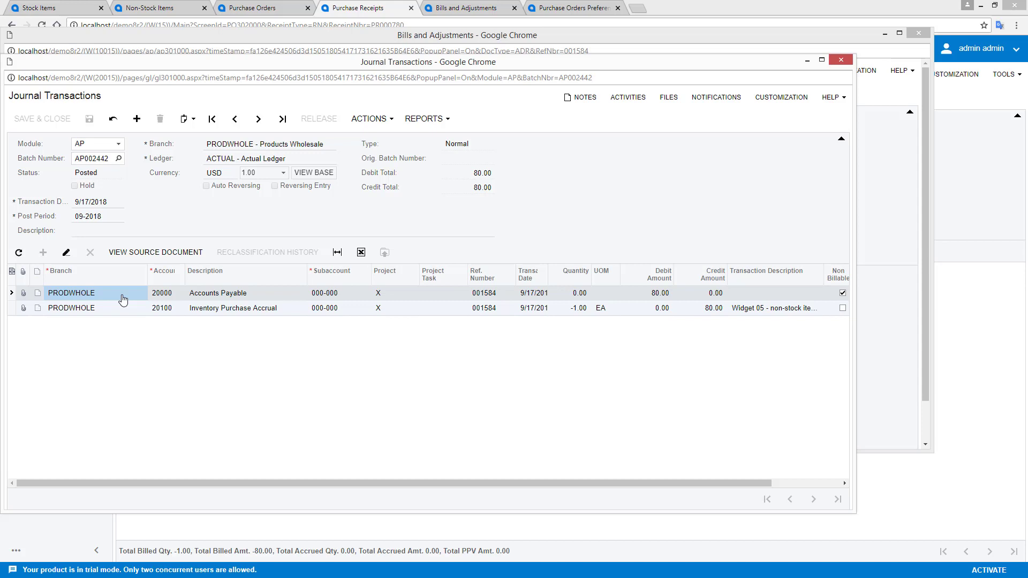
click(849, 61)
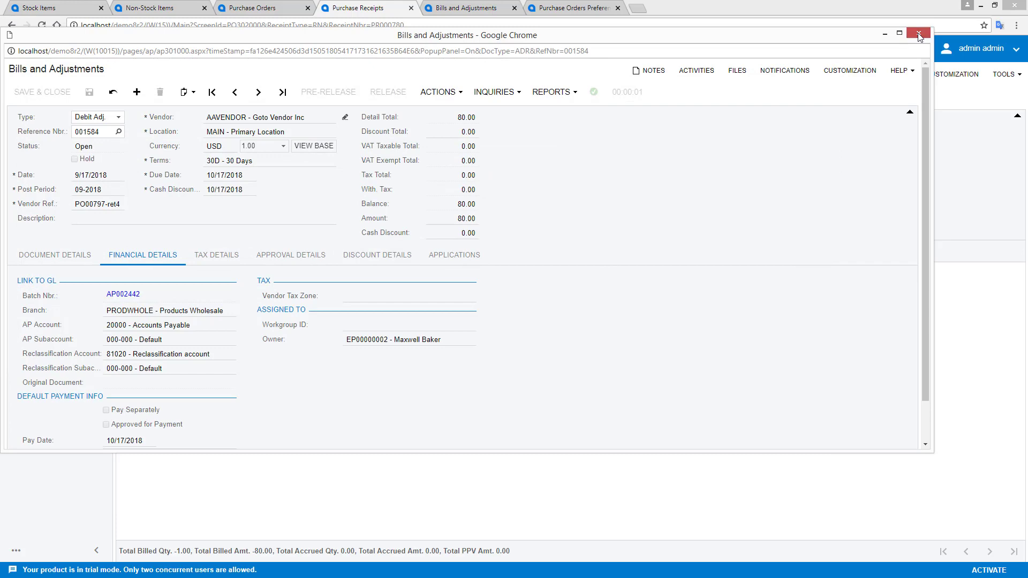
click(918, 33)
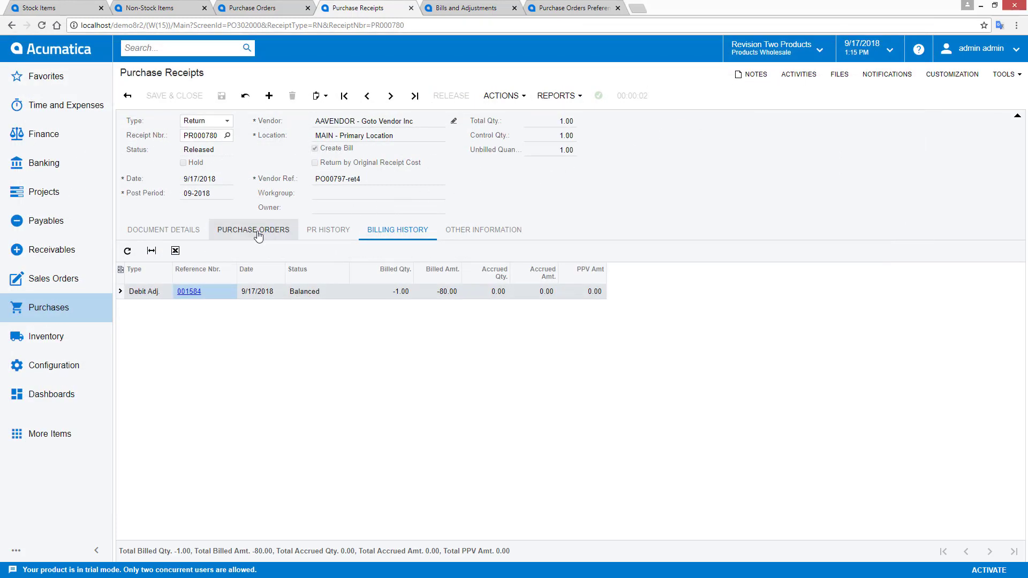
Open inventory issue 002366 from the return, then its GL batch 00003375 (COGS vs purchase accrual)
click(187, 234)
click(506, 234)
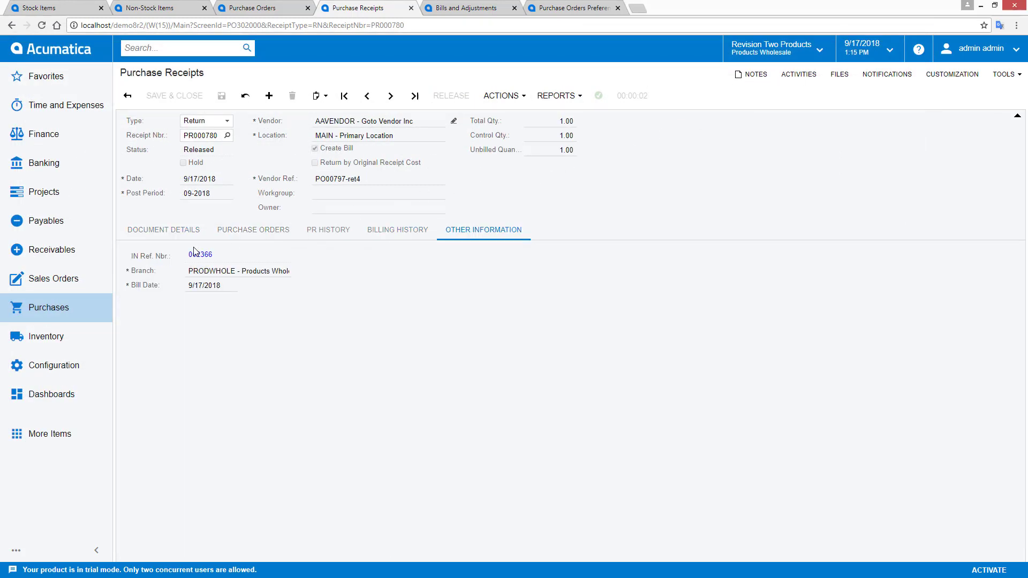
click(202, 255)
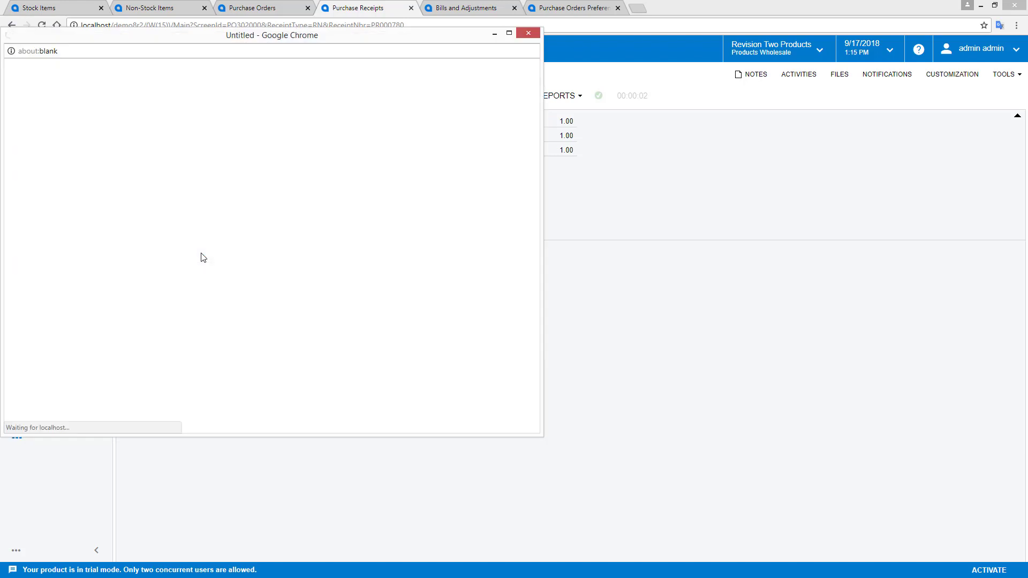
click(151, 204)
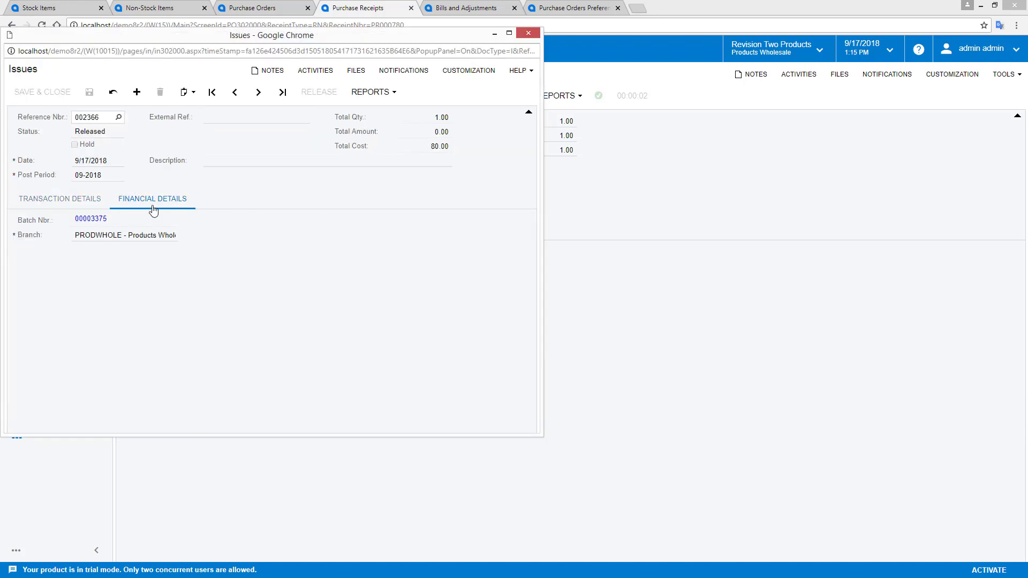
click(92, 219)
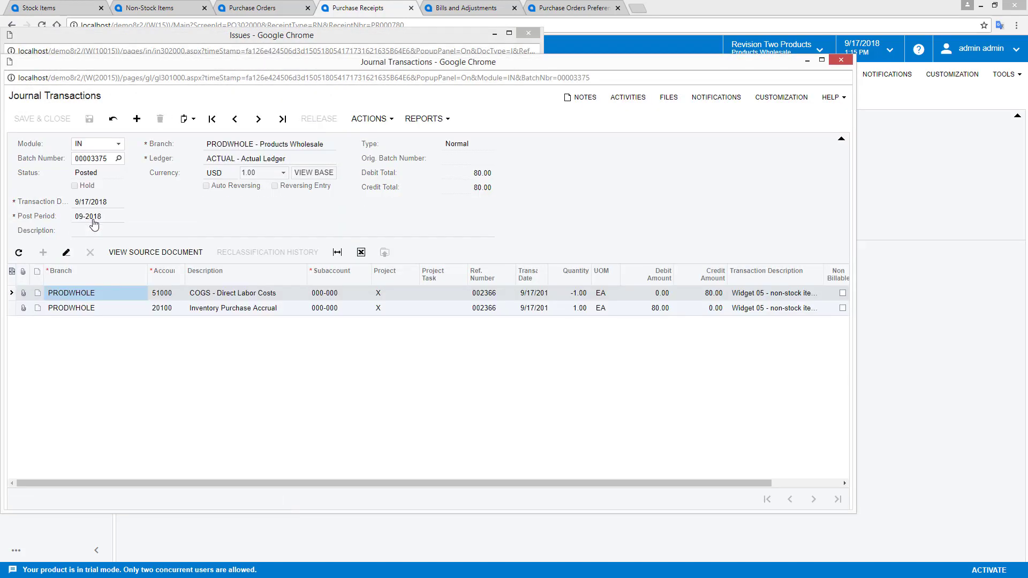